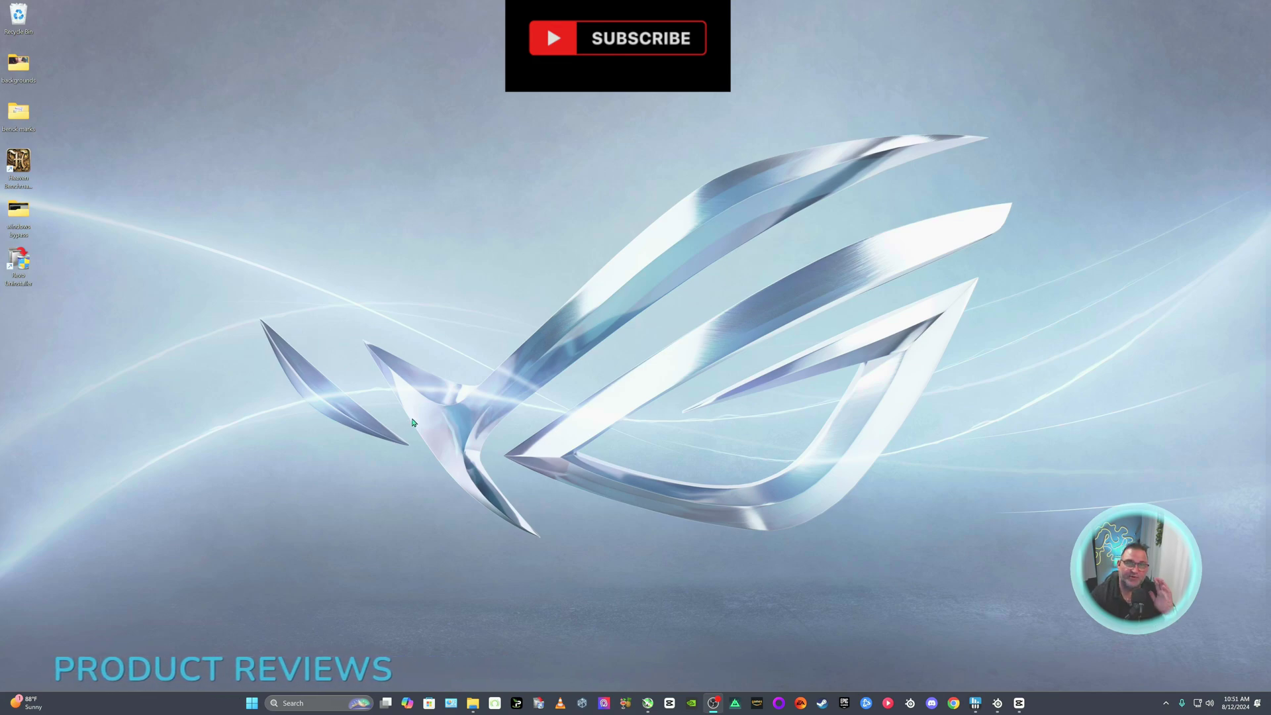
# Open Display settings from the desktop, choose display 2, and go to its HDR settings
pyautogui.rightClick(414, 420)
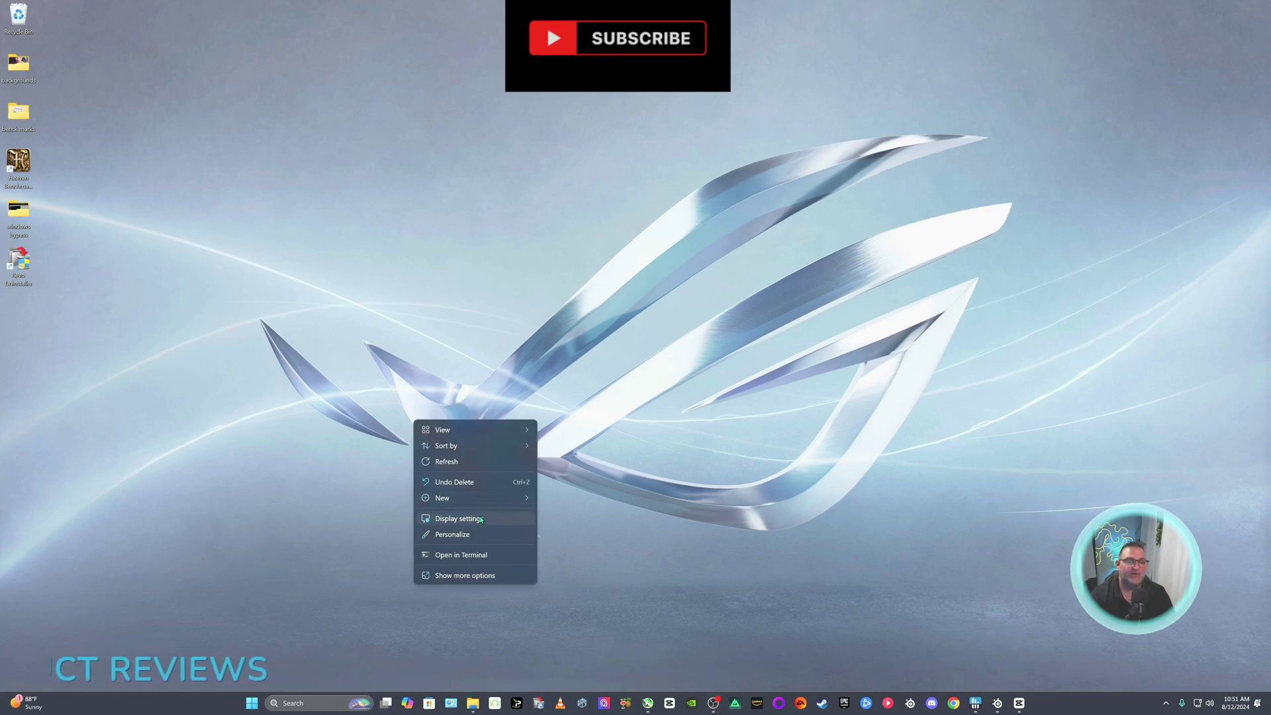
pyautogui.click(463, 518)
pyautogui.click(849, 232)
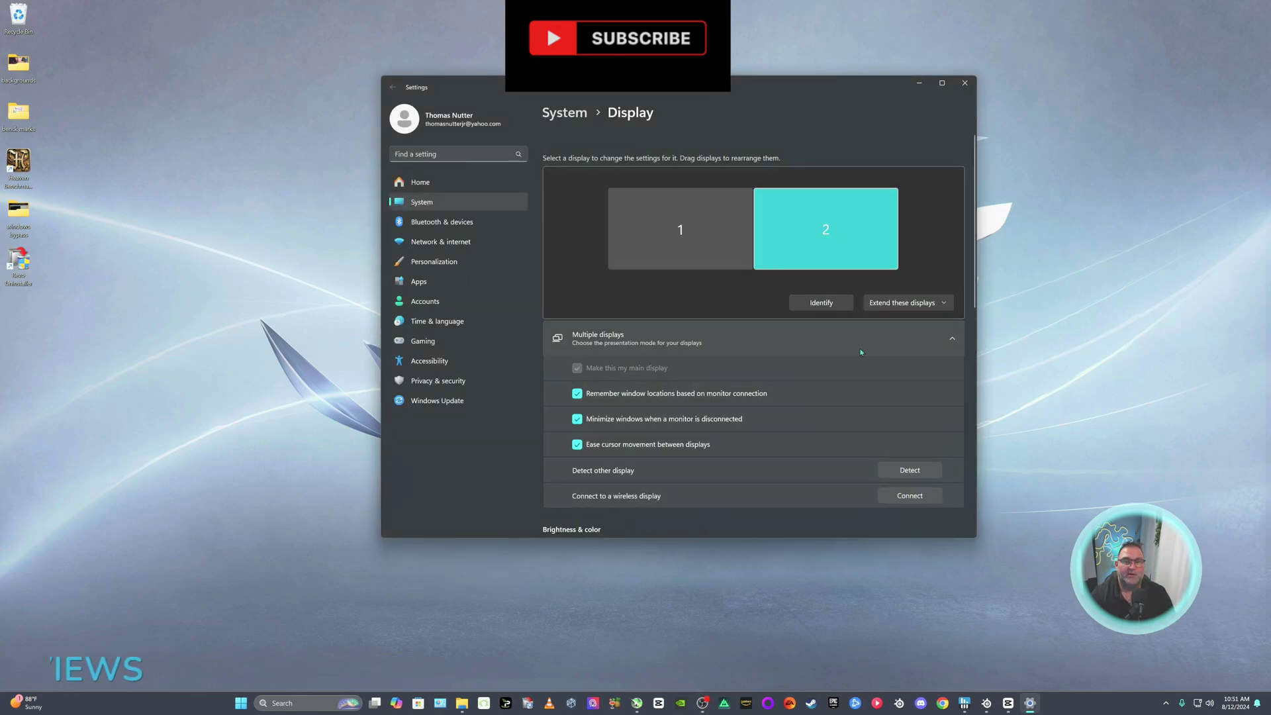
pyautogui.scroll(-5, 632, 267)
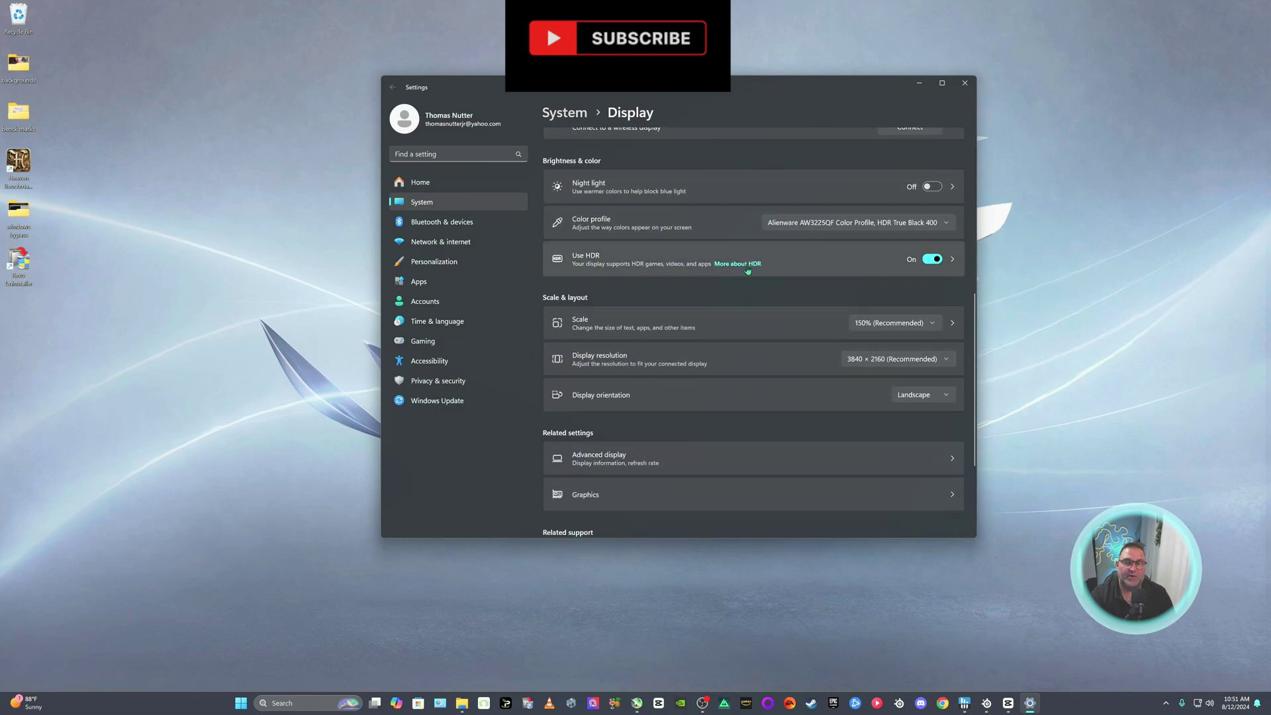
pyautogui.click(952, 259)
# Raise display 2's SDR content brightness to maximum and return to the Display page
pyautogui.scroll(-5, 746, 464)
pyautogui.moveTo(795, 312); pyautogui.dragTo(786, 320)
pyautogui.press('Left')
pyautogui.press('Left')
pyautogui.press('Left')
pyautogui.press('Left')
pyautogui.press('Left')
pyautogui.press('Left')
pyautogui.press('Left')
pyautogui.press('Left')
pyautogui.press('Left')
pyautogui.press('Left')
pyautogui.press('Left')
pyautogui.press('Left')
pyautogui.press('Left')
pyautogui.press('Left')
pyautogui.press('Left')
pyautogui.press('Left')
pyautogui.press('Left')
pyautogui.press('Left')
pyautogui.press('Left')
pyautogui.press('Left')
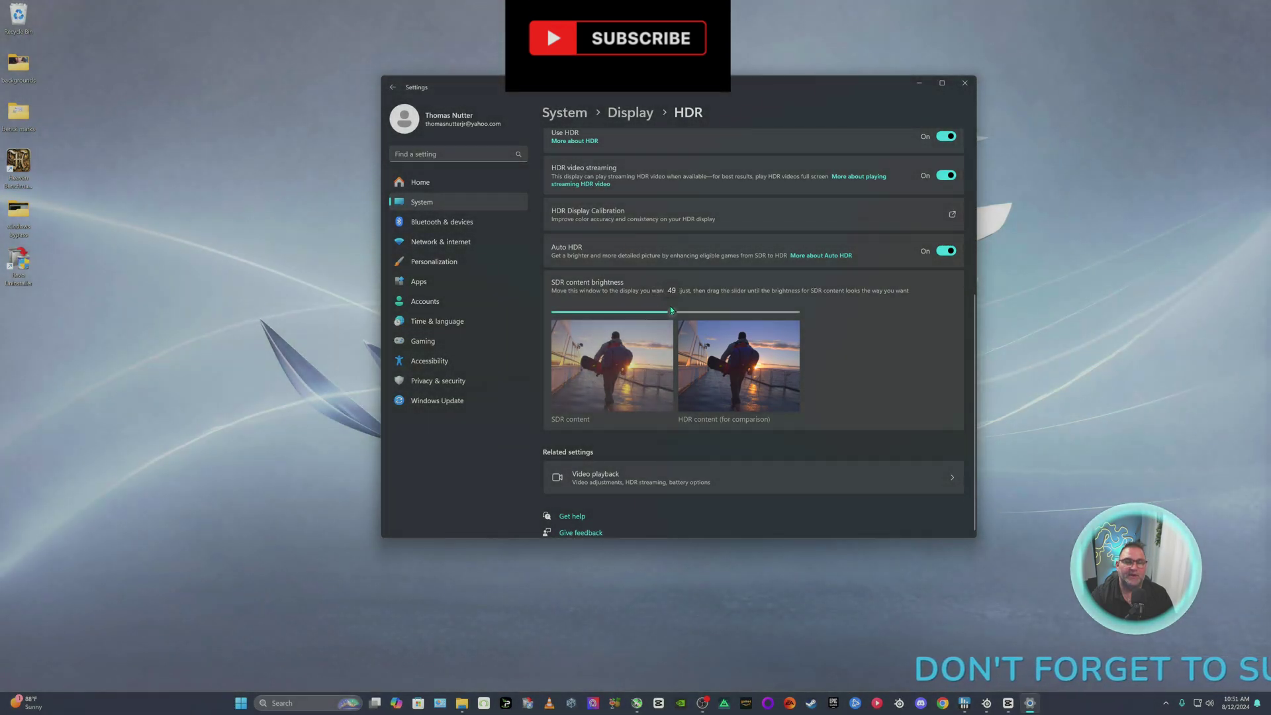
pyautogui.moveTo(673, 312); pyautogui.dragTo(795, 312)
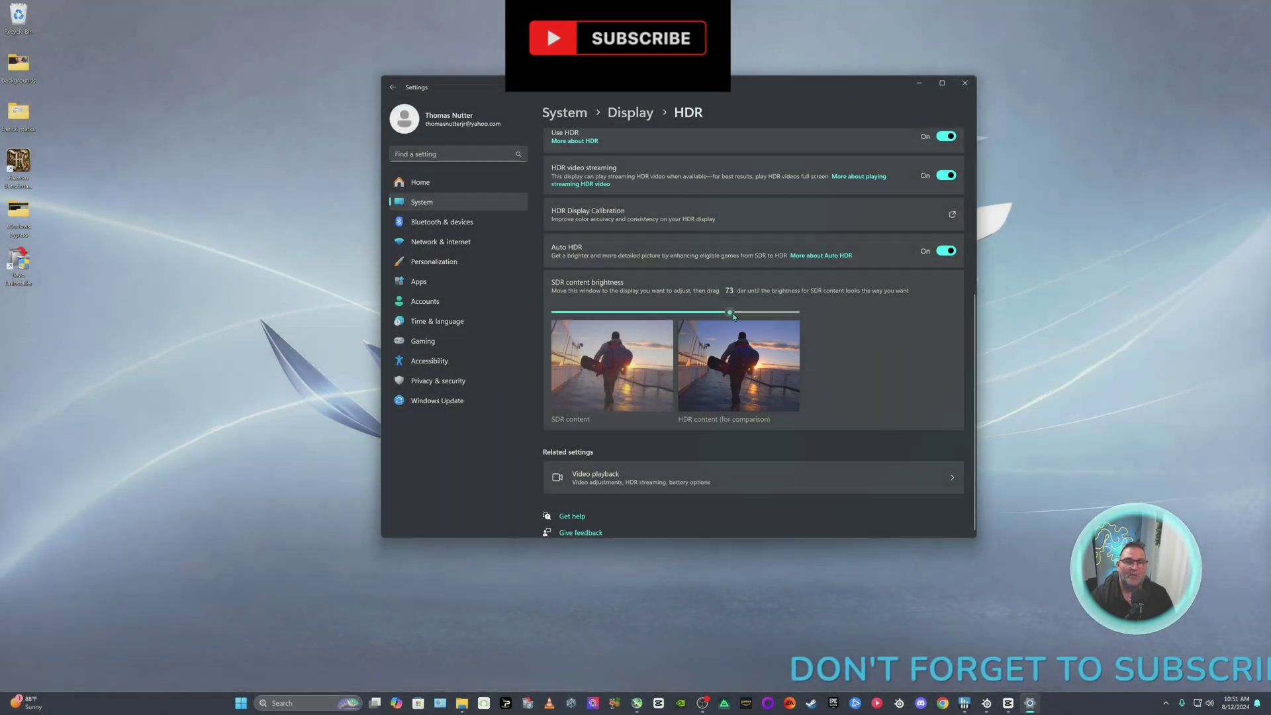
pyautogui.scroll(2, 831, 360)
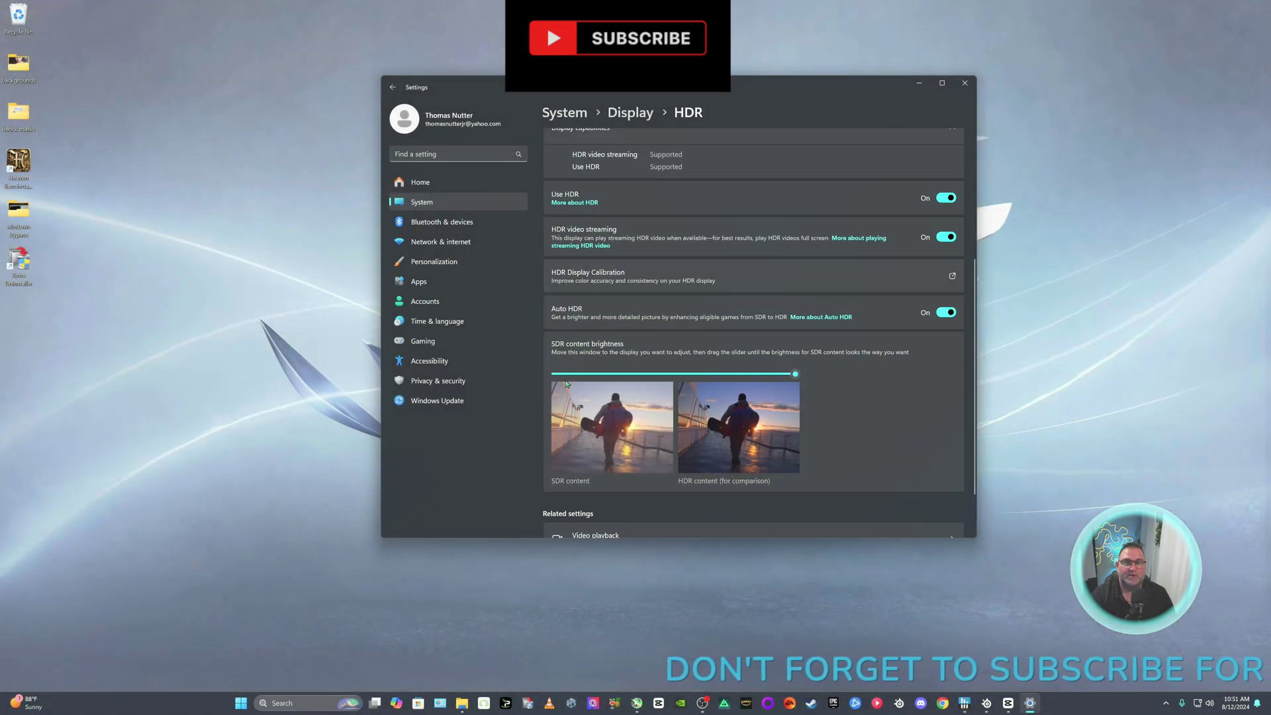
pyautogui.scroll(4, 814, 412)
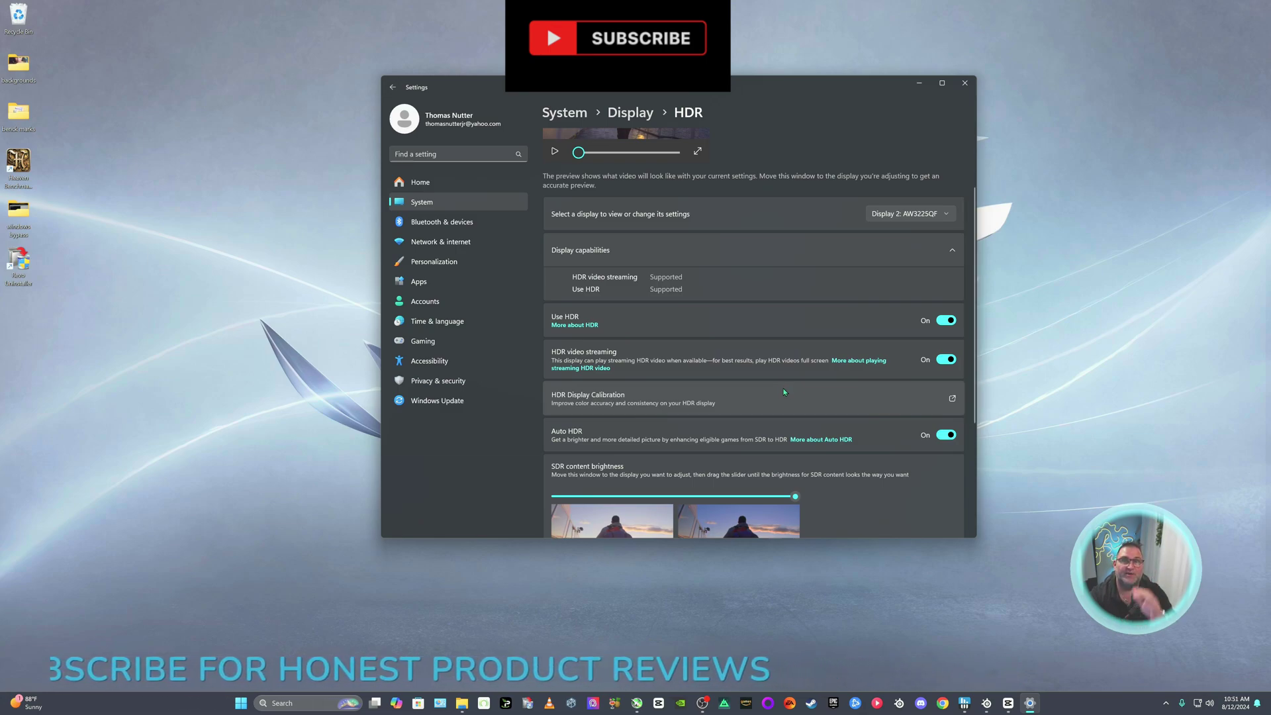
pyautogui.hotkey('alt', 'Left')
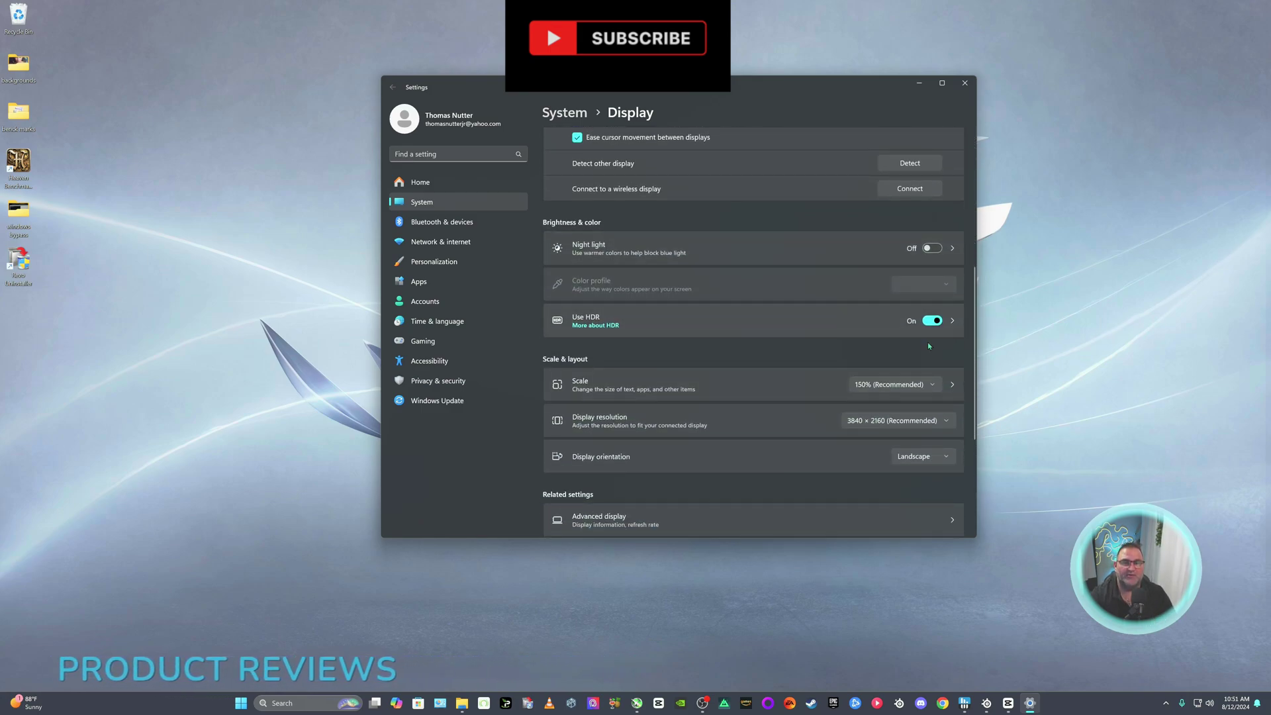
# For monitor 2, open Default graphics settings to review GPU scheduling and Auto HDR
pyautogui.scroll(5, 828, 371)
pyautogui.click(799, 258)
pyautogui.scroll(-10, 840, 389)
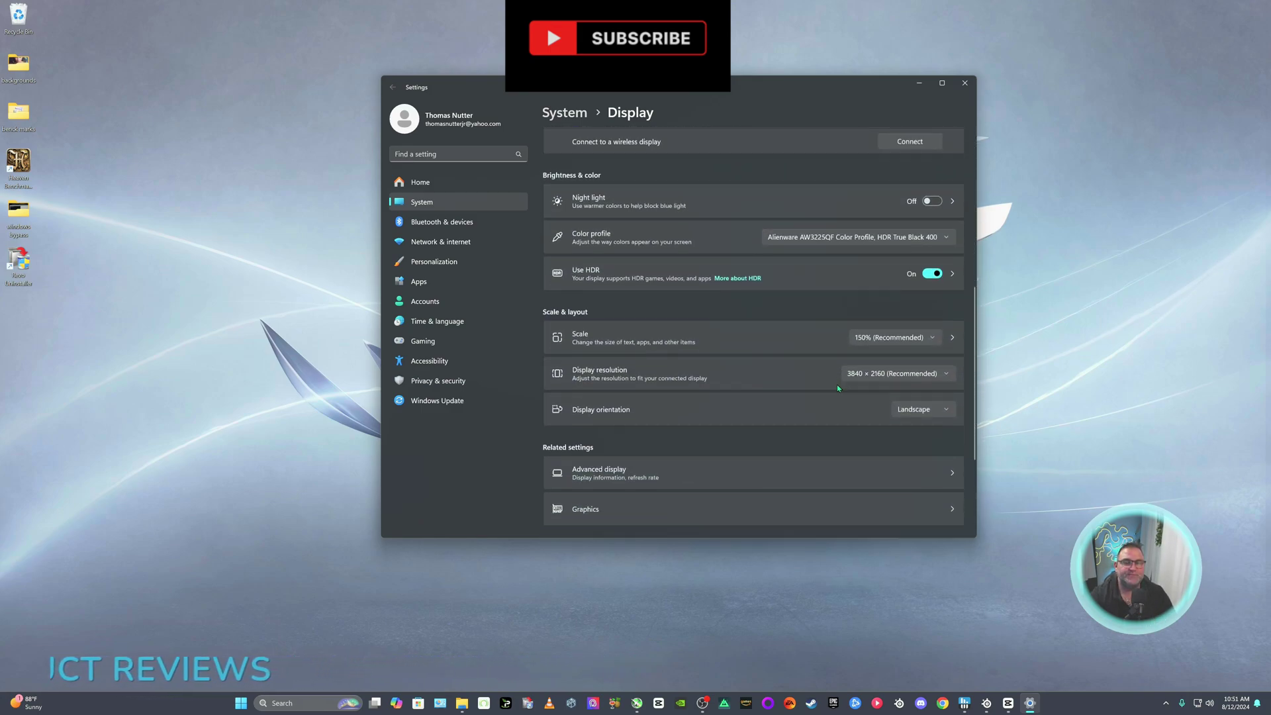
pyautogui.click(582, 380)
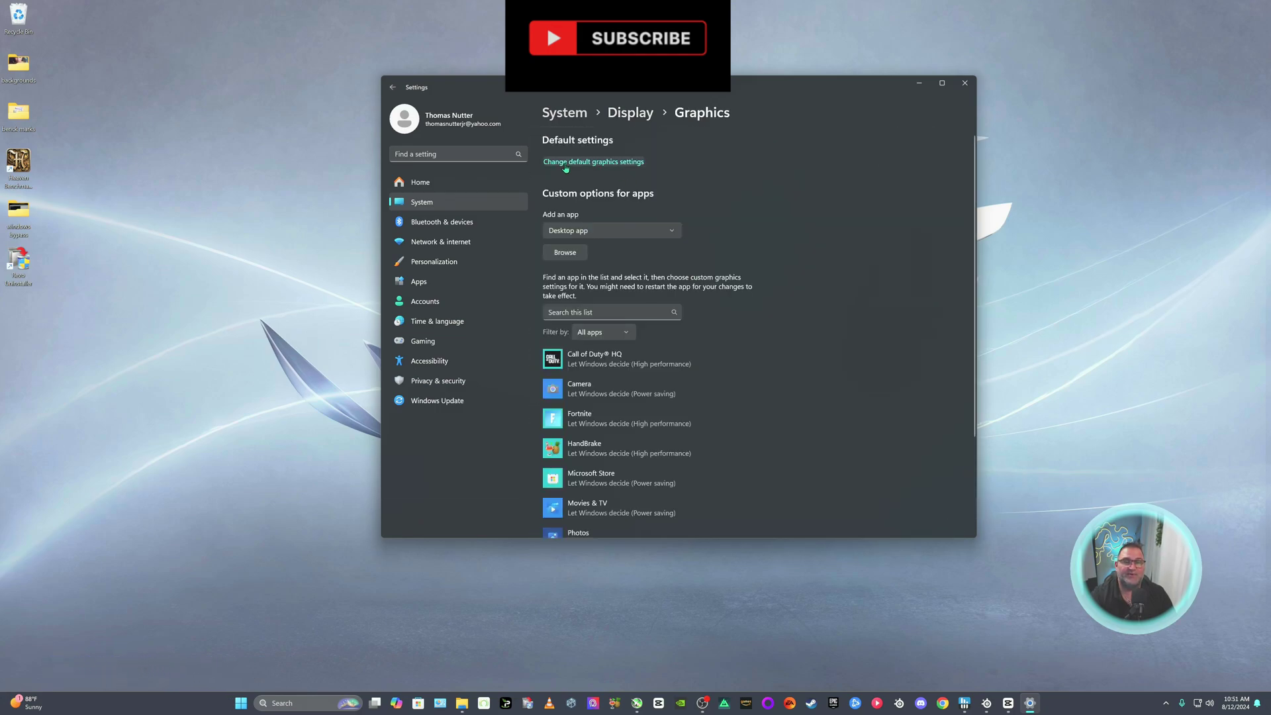
pyautogui.click(583, 164)
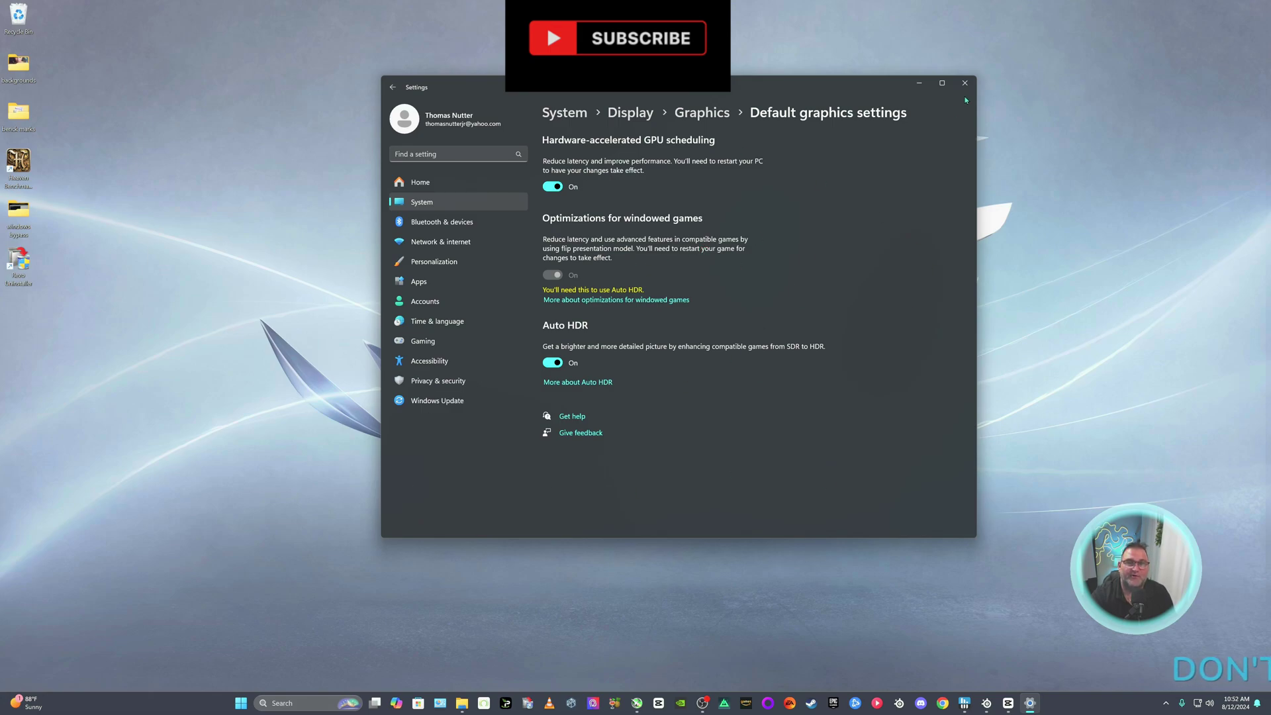
pyautogui.click(964, 82)
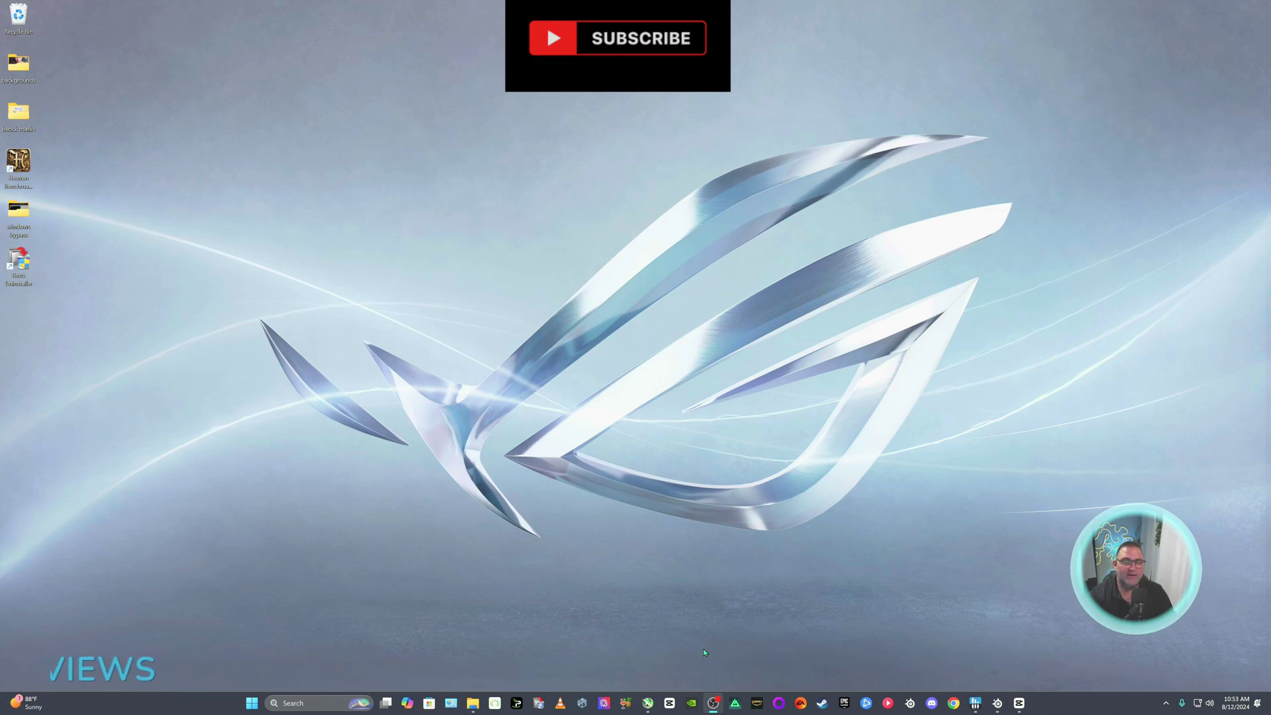
# Launch NVIDIA App, check Drivers and OBS Studio's graphics settings, then view System overview
pyautogui.click(691, 703)
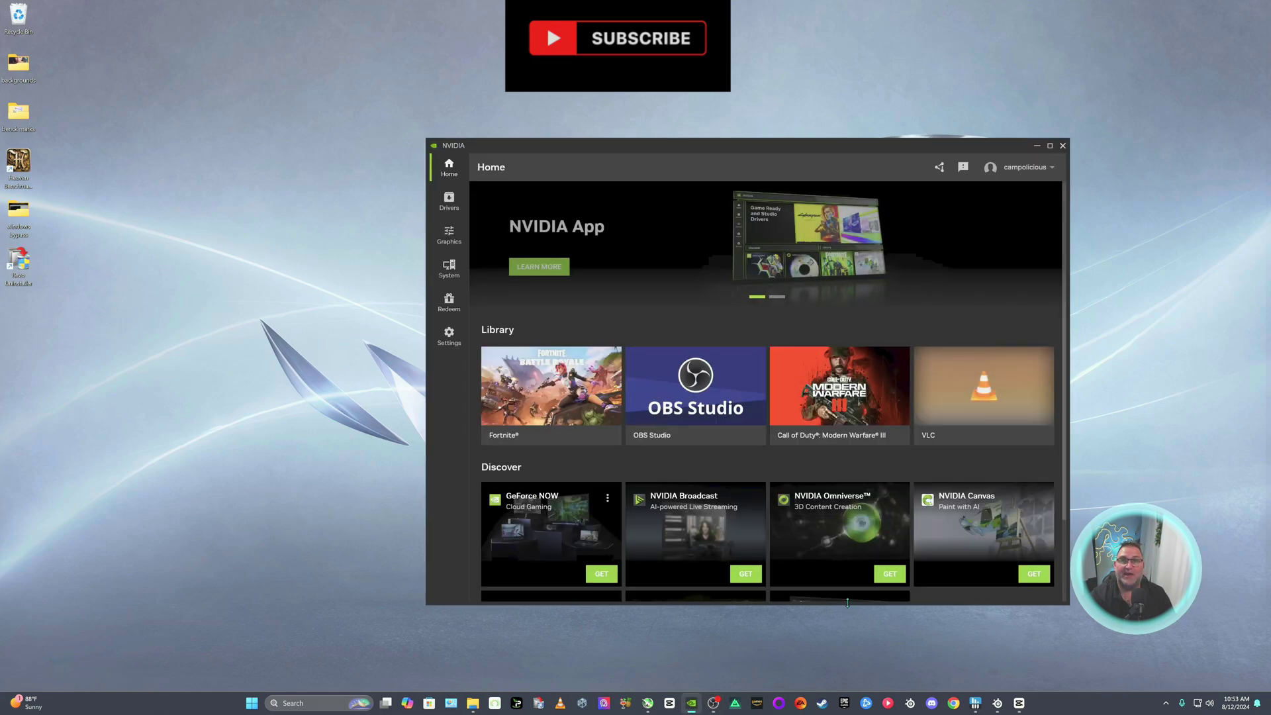
pyautogui.click(449, 200)
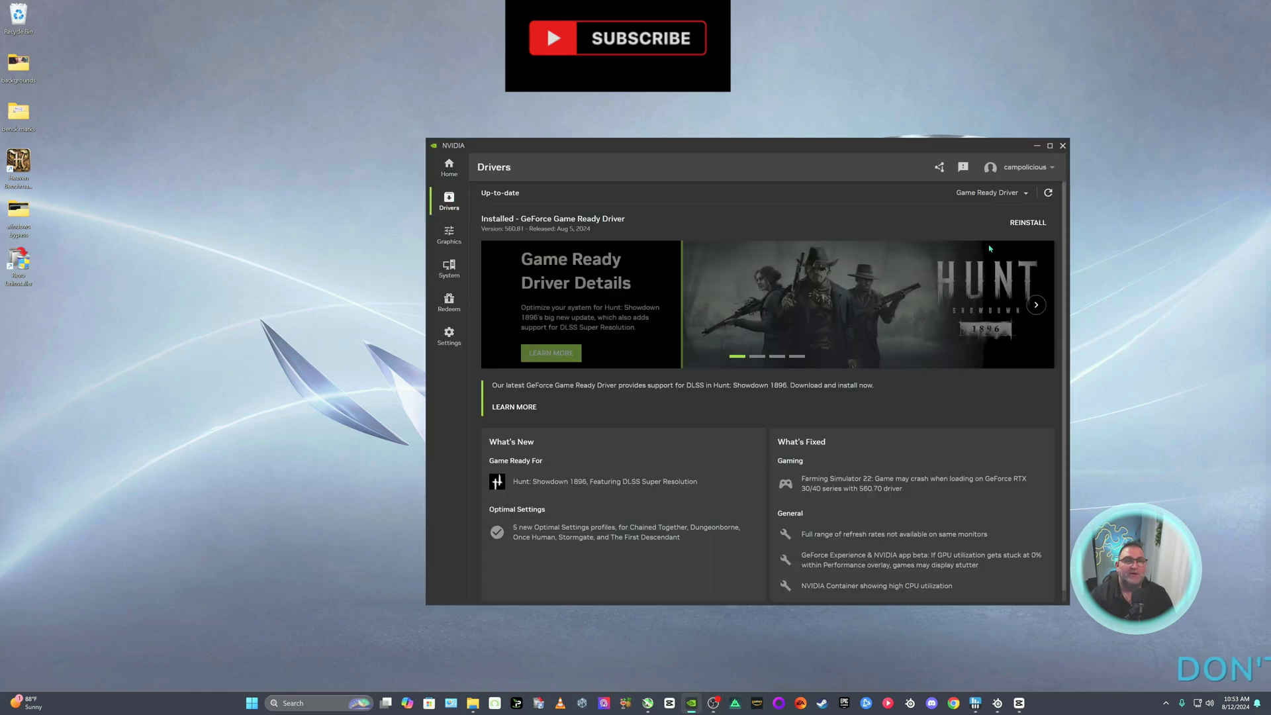
pyautogui.click(449, 235)
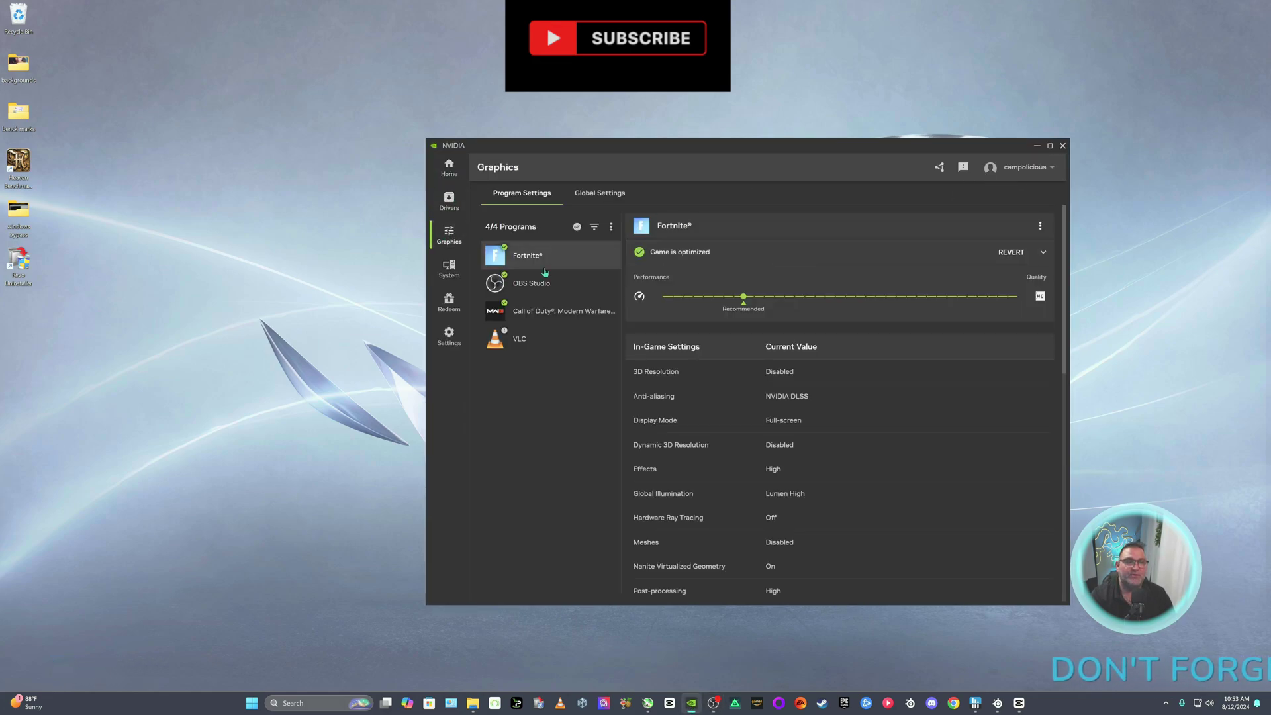
pyautogui.click(530, 283)
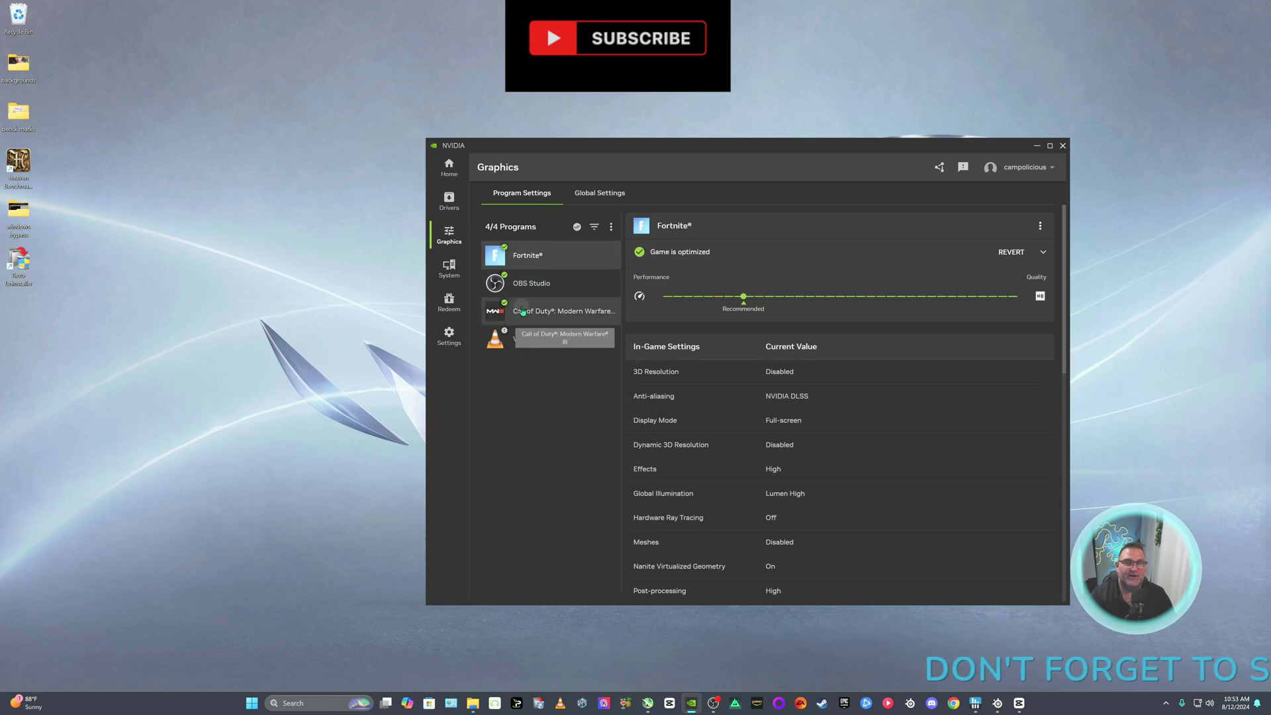
pyautogui.click(449, 268)
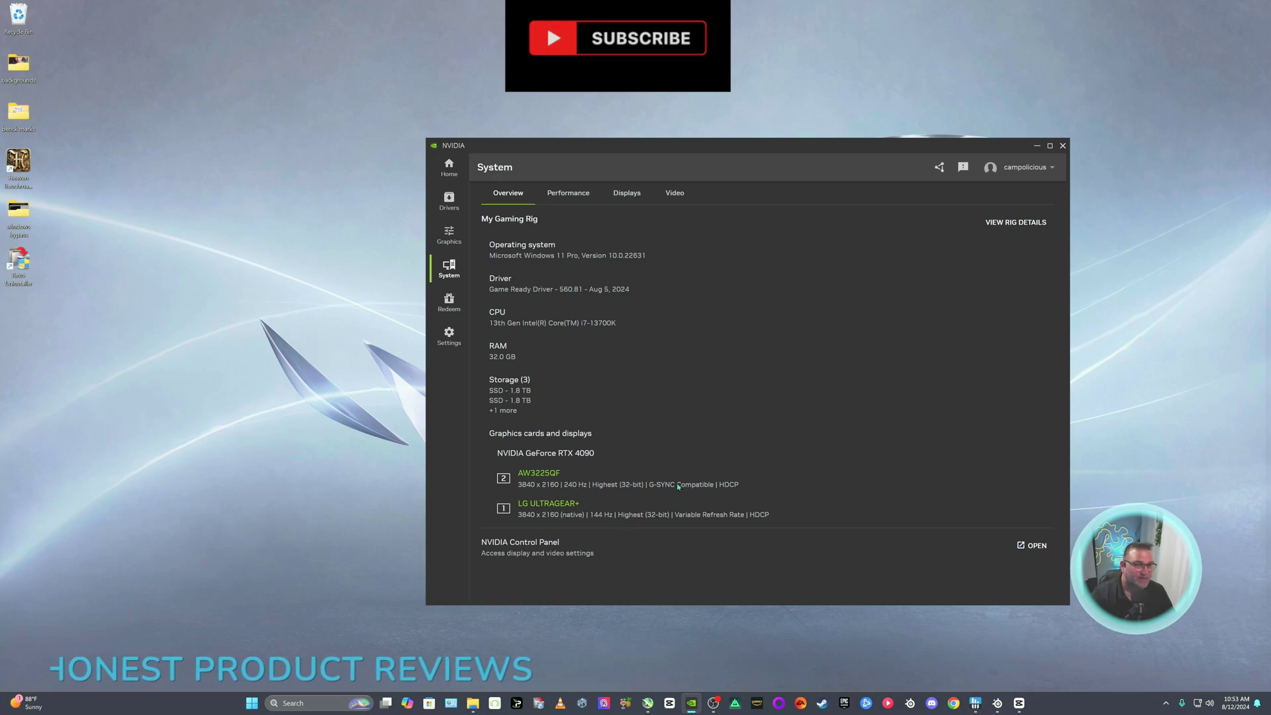
# Check System Performance, move MSI Afterburner aside, then view the Displays and Video tabs
pyautogui.click(568, 193)
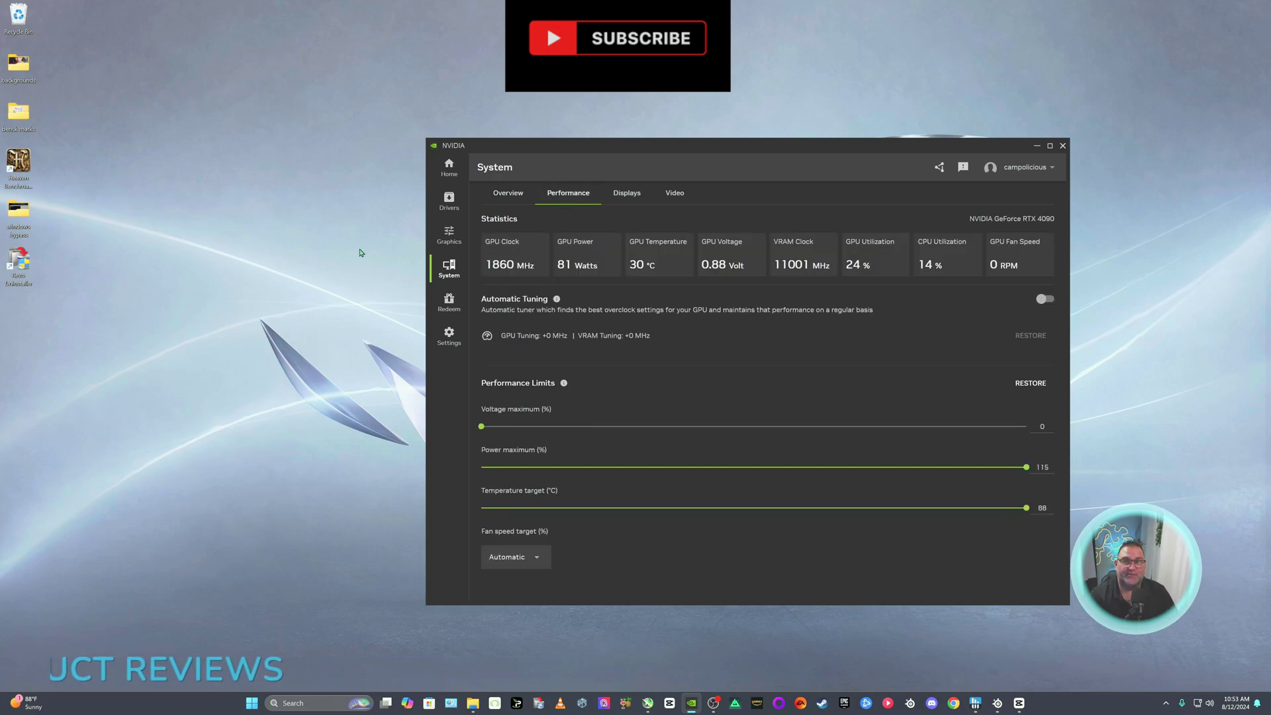
pyautogui.click(647, 703)
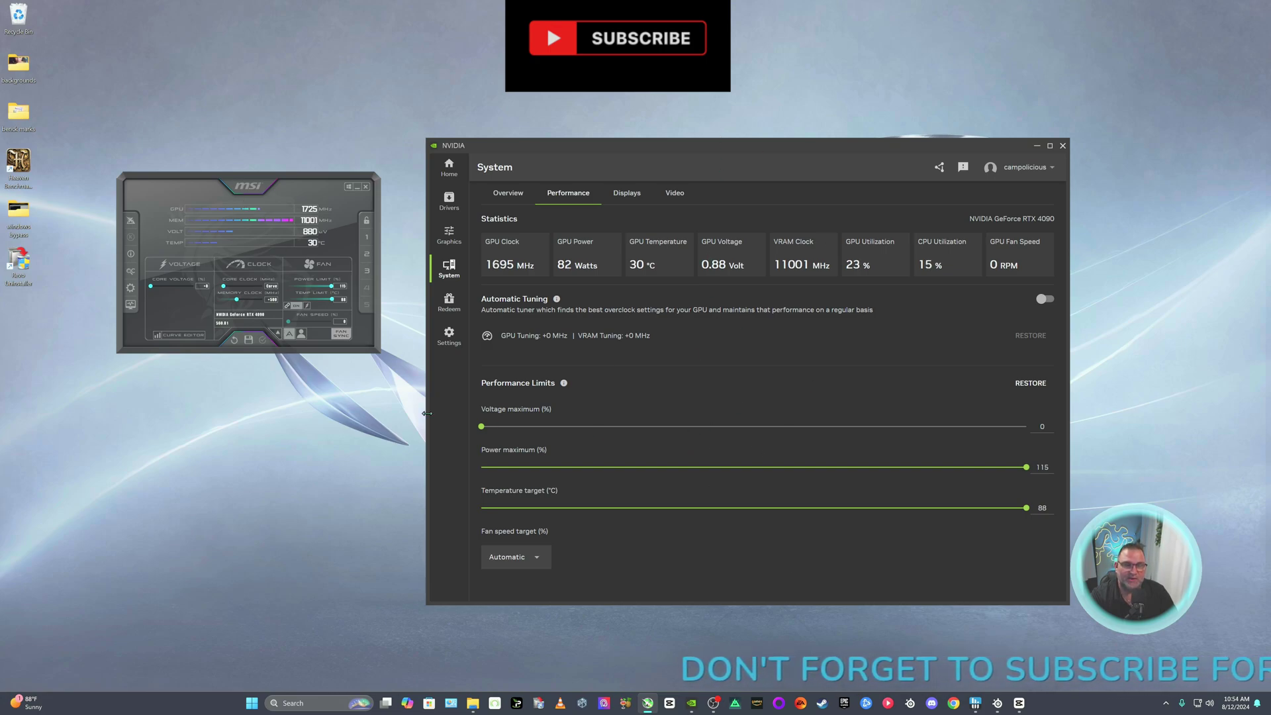
pyautogui.moveTo(284, 174); pyautogui.dragTo(49, 180)
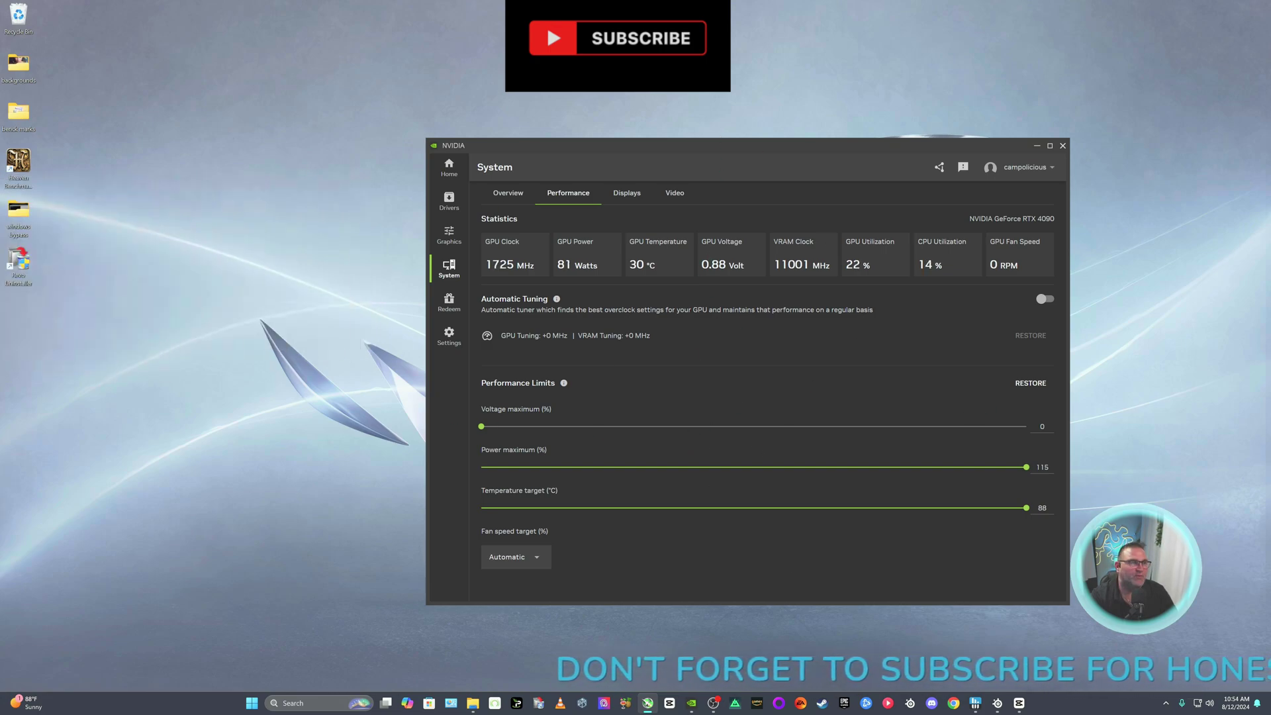
pyautogui.click(626, 192)
pyautogui.click(681, 194)
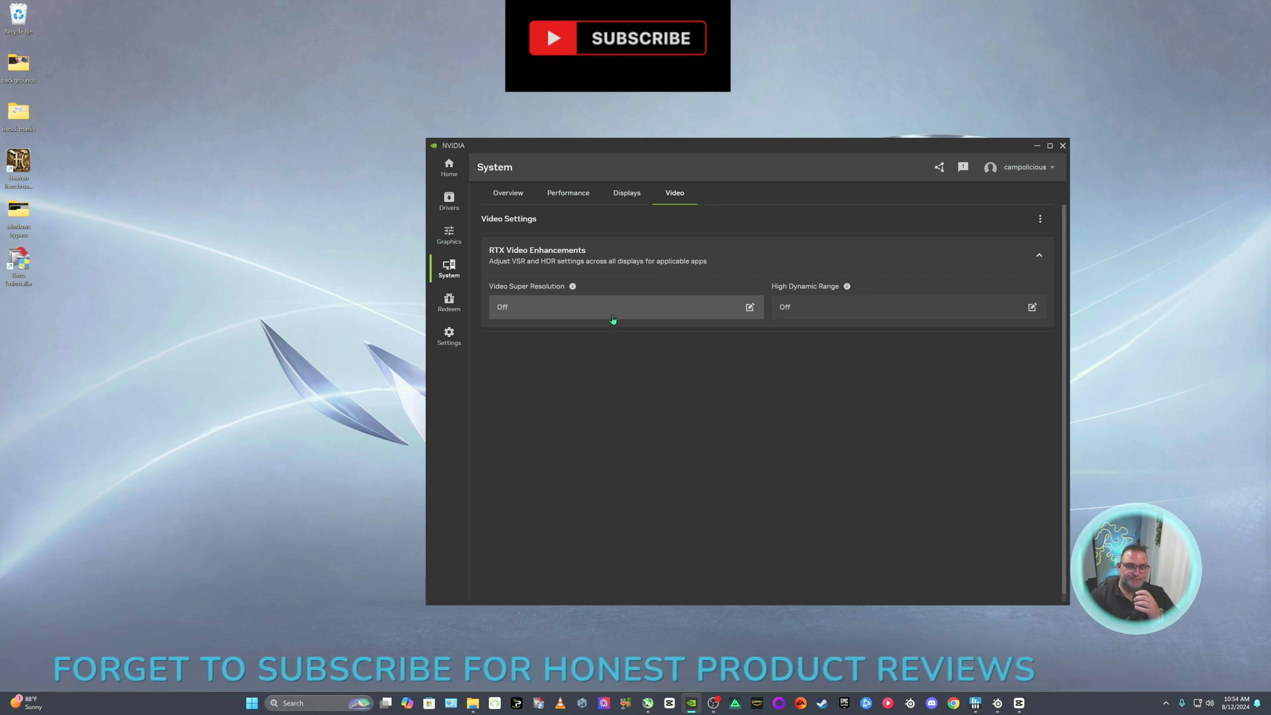
# Open and cancel the Video Super Resolution and HDR options, leaving both Off
pyautogui.click(675, 307)
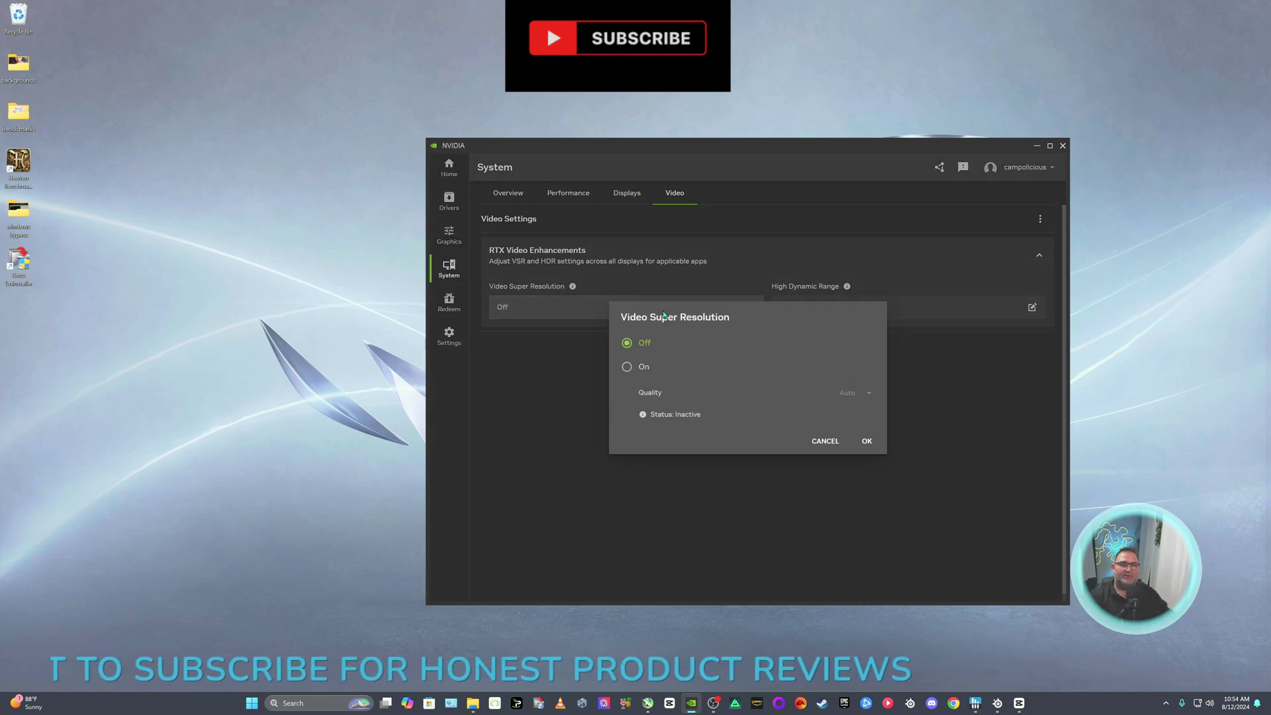
pyautogui.click(540, 361)
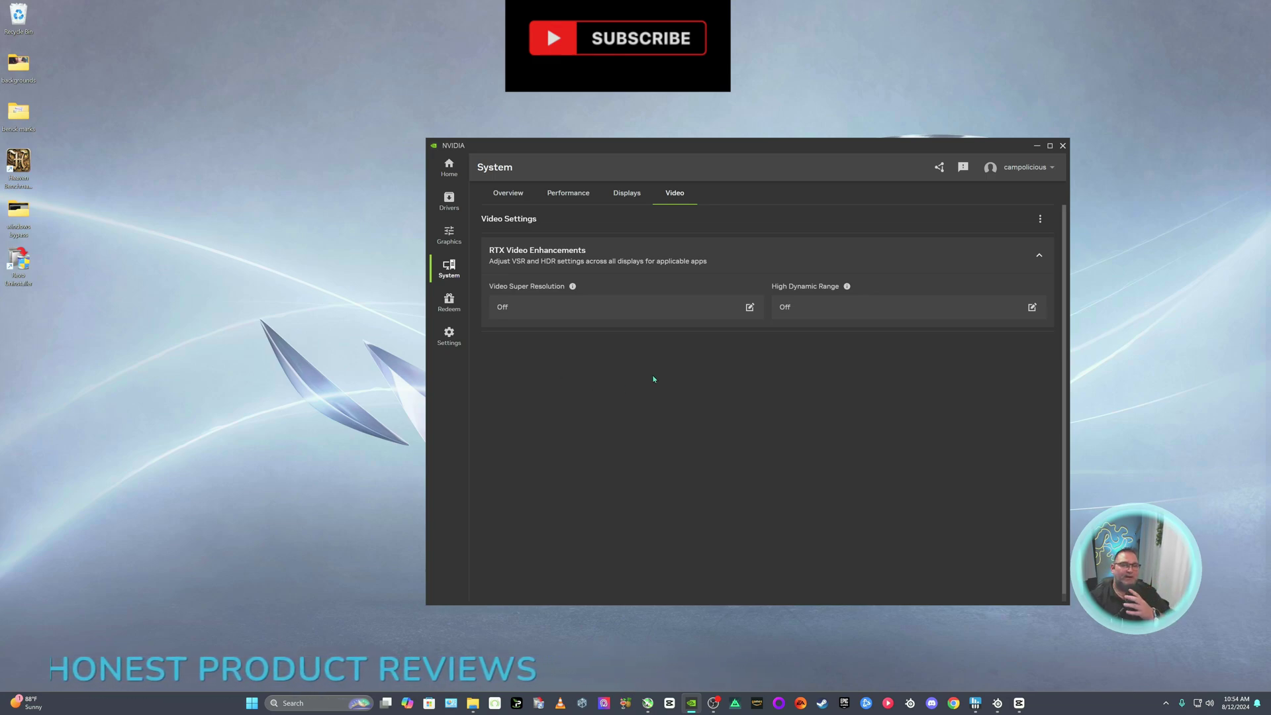
pyautogui.click(719, 307)
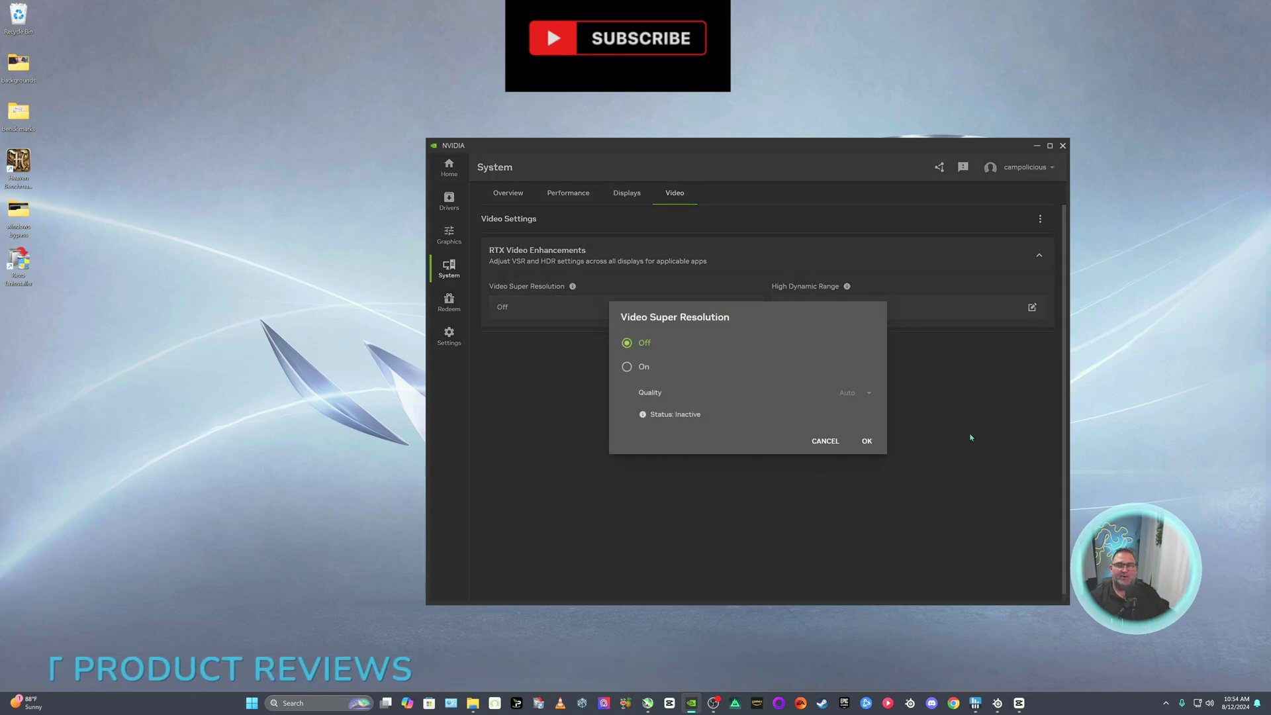
pyautogui.click(970, 435)
pyautogui.click(860, 310)
pyautogui.click(924, 379)
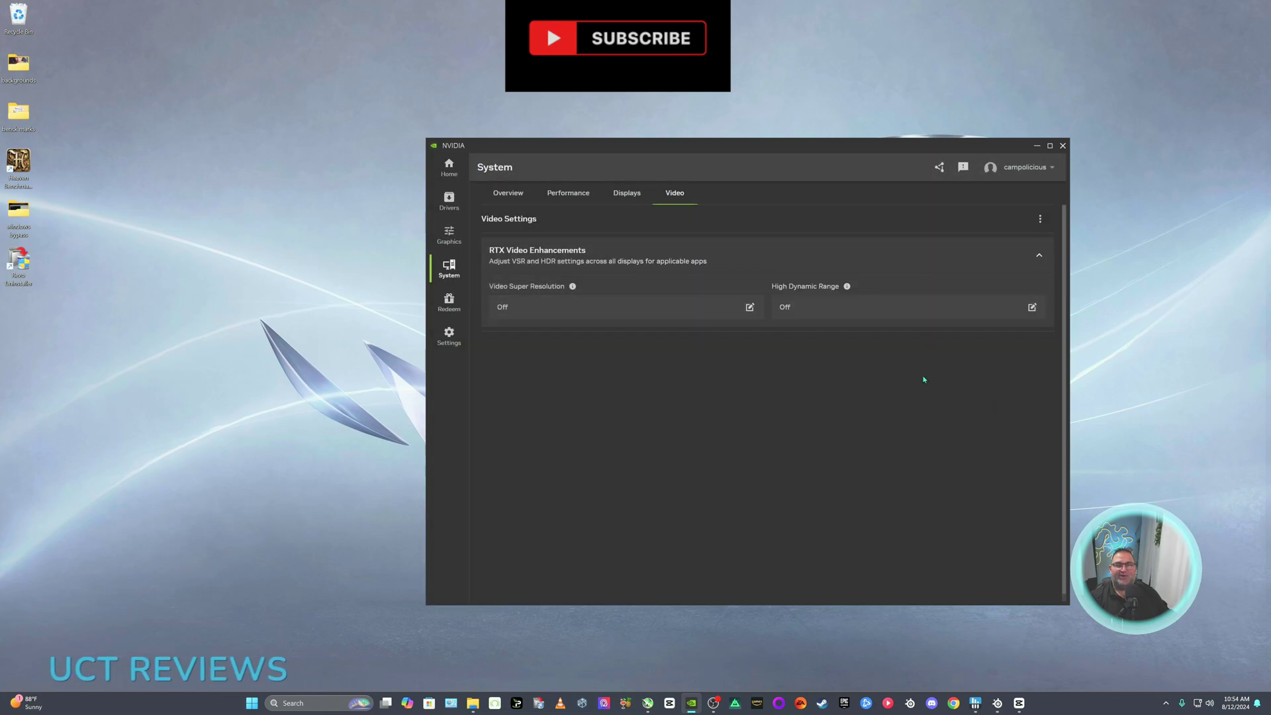
# Maximize, restore, then minimize the NVIDIA App window to reveal the desktop
pyautogui.click(1050, 145)
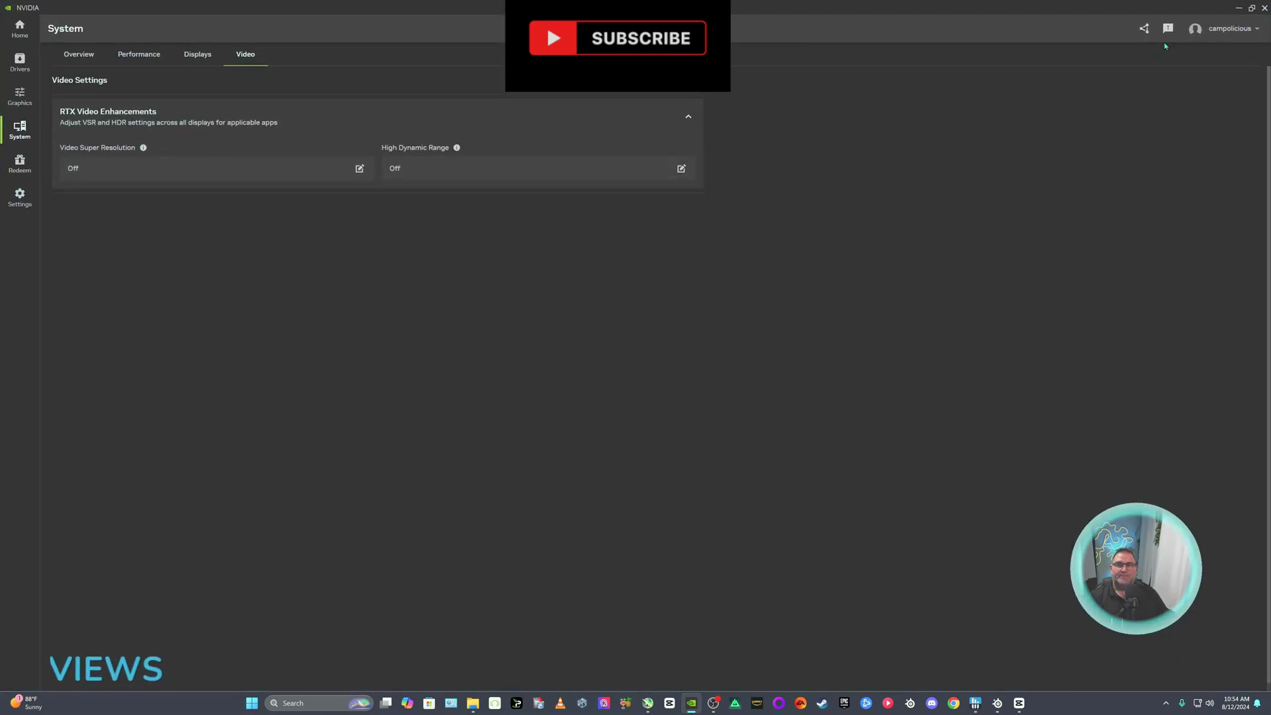
pyautogui.click(1252, 8)
pyautogui.click(1031, 156)
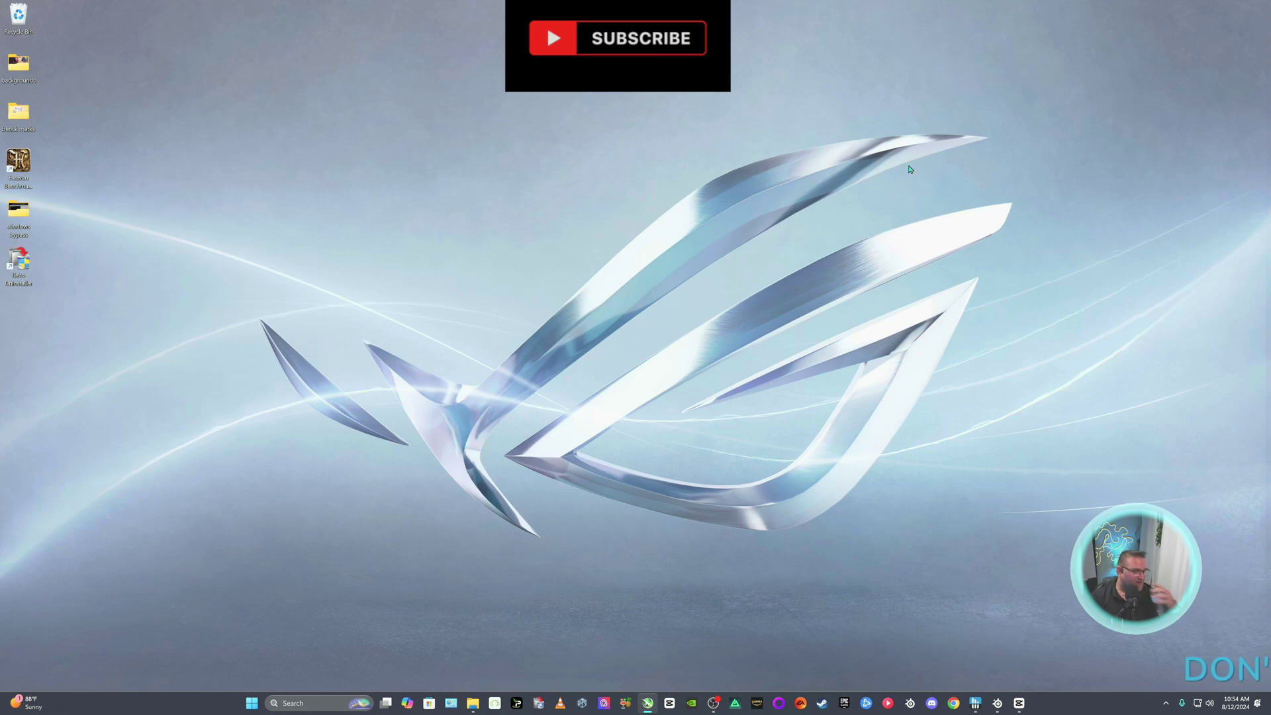
# Launch NVIDIA Control Panel via the desktop menu's Show more options
pyautogui.rightClick(637, 232)
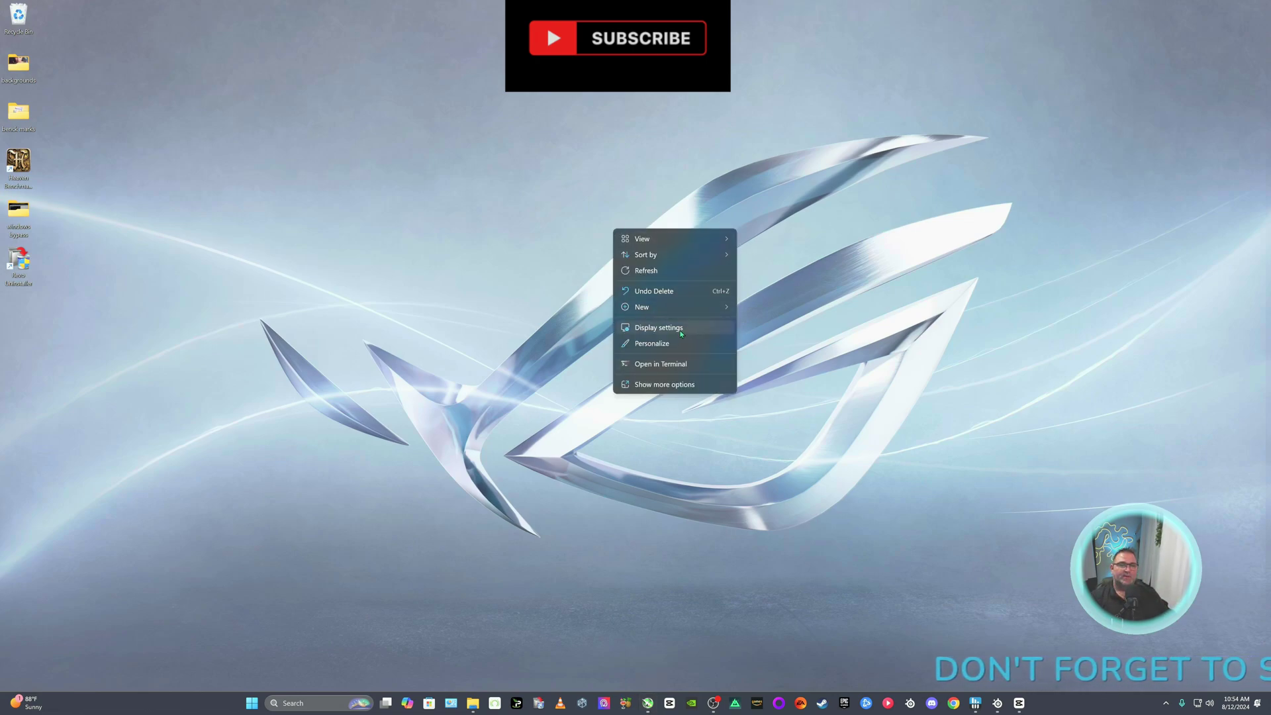
pyautogui.click(663, 385)
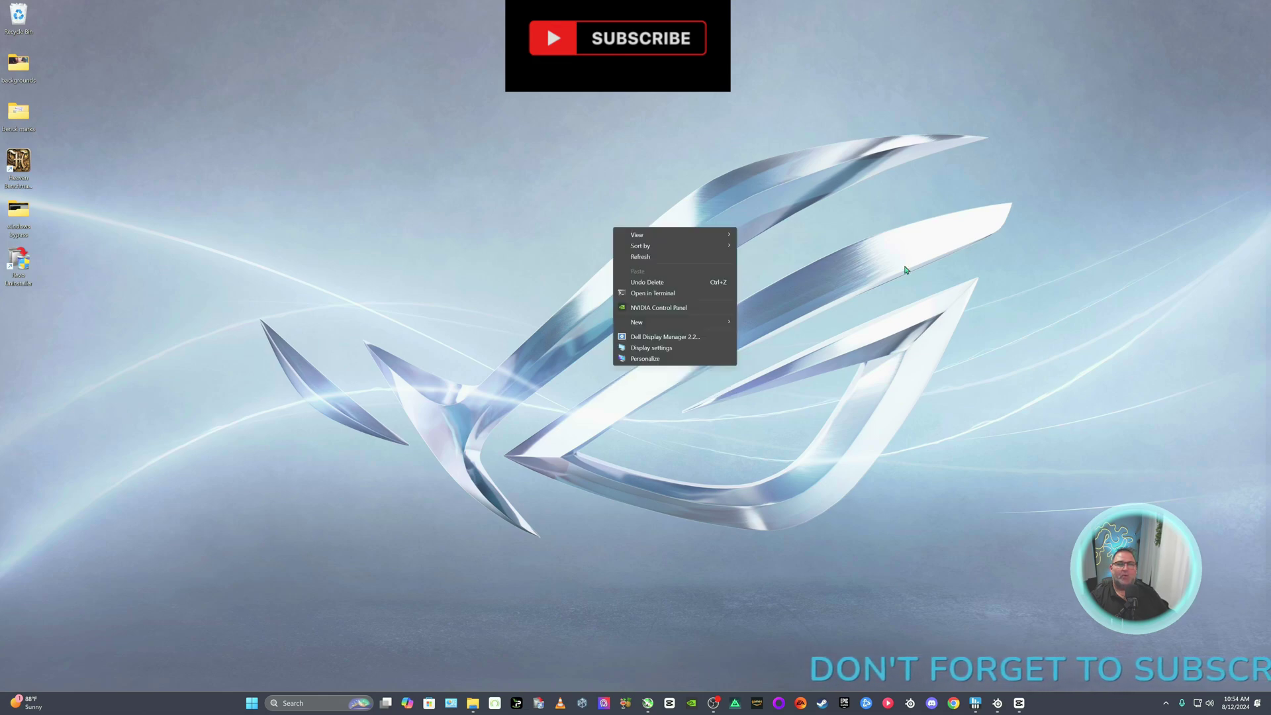
pyautogui.click(499, 217)
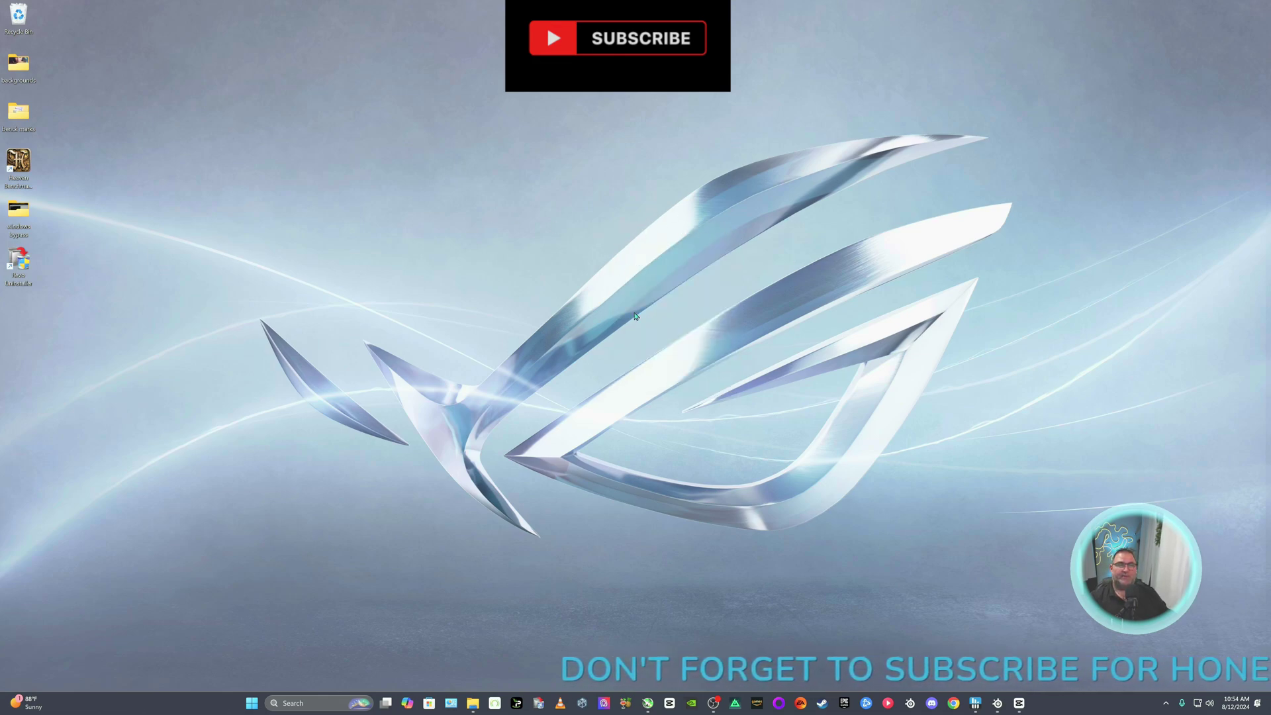
pyautogui.rightClick(670, 260)
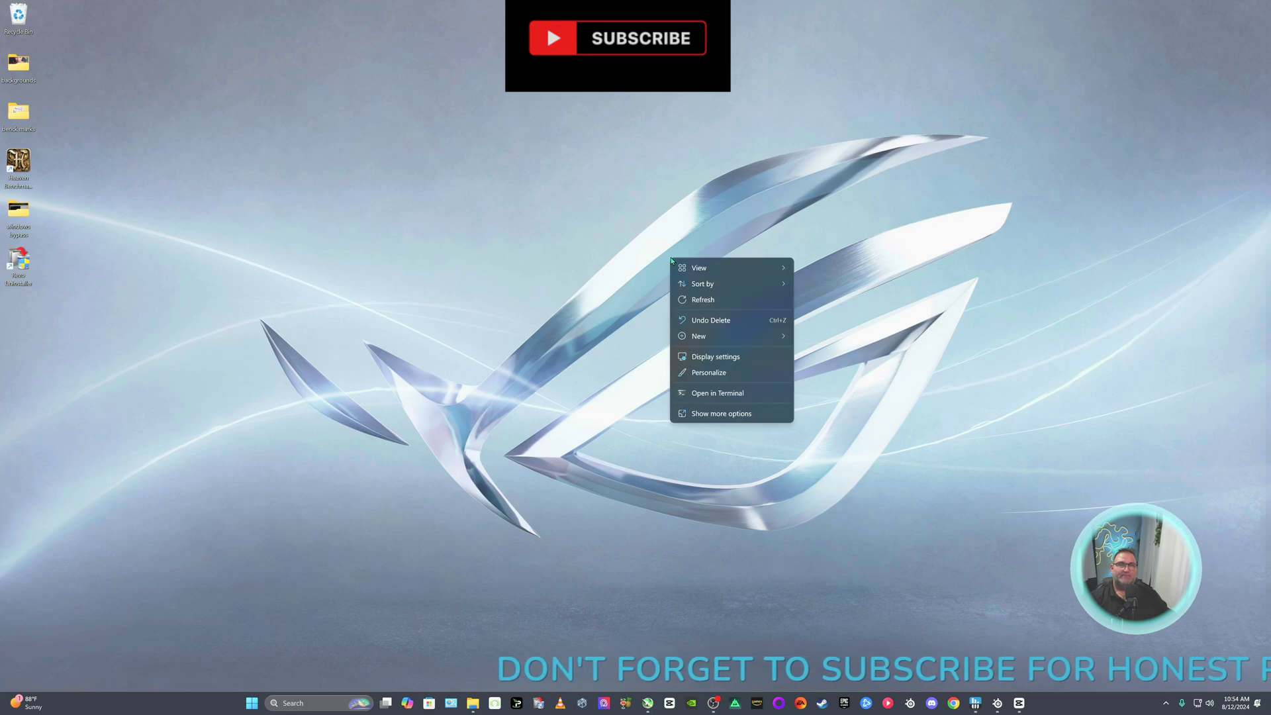
pyautogui.click(720, 413)
pyautogui.click(725, 337)
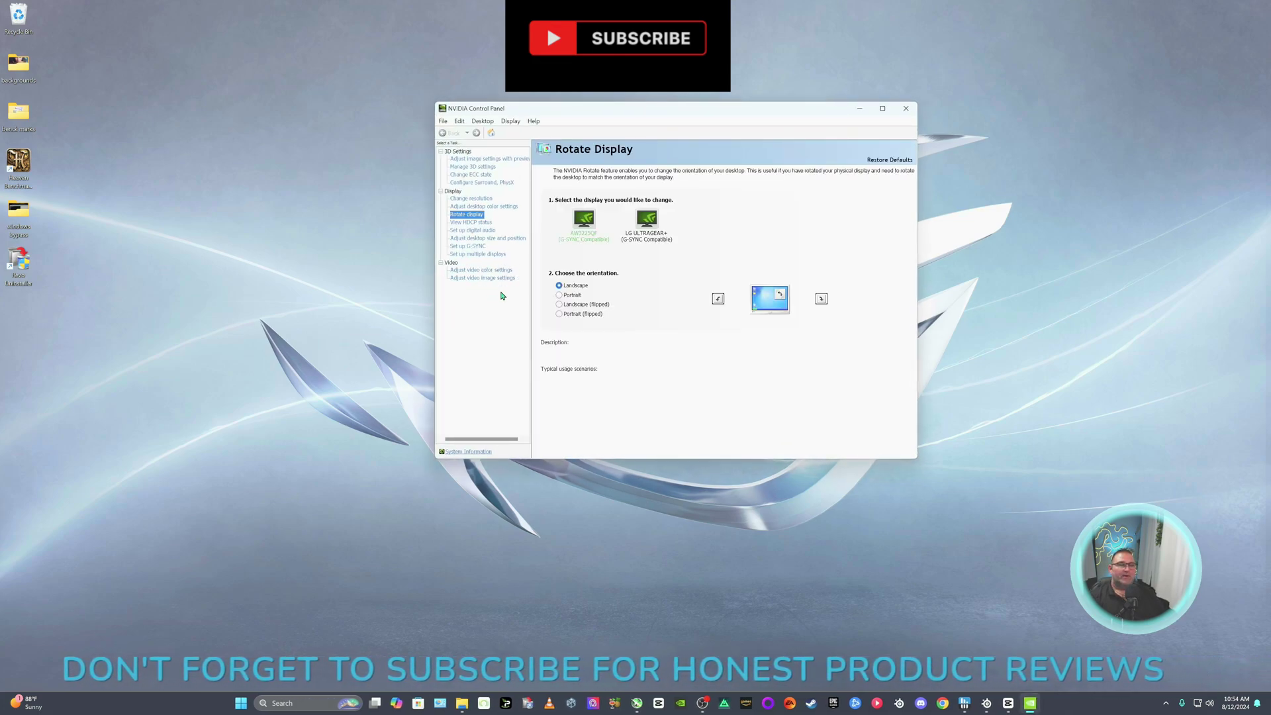
# On Adjust image settings with preview, select and apply Use the advanced 3D image settings
pyautogui.click(483, 278)
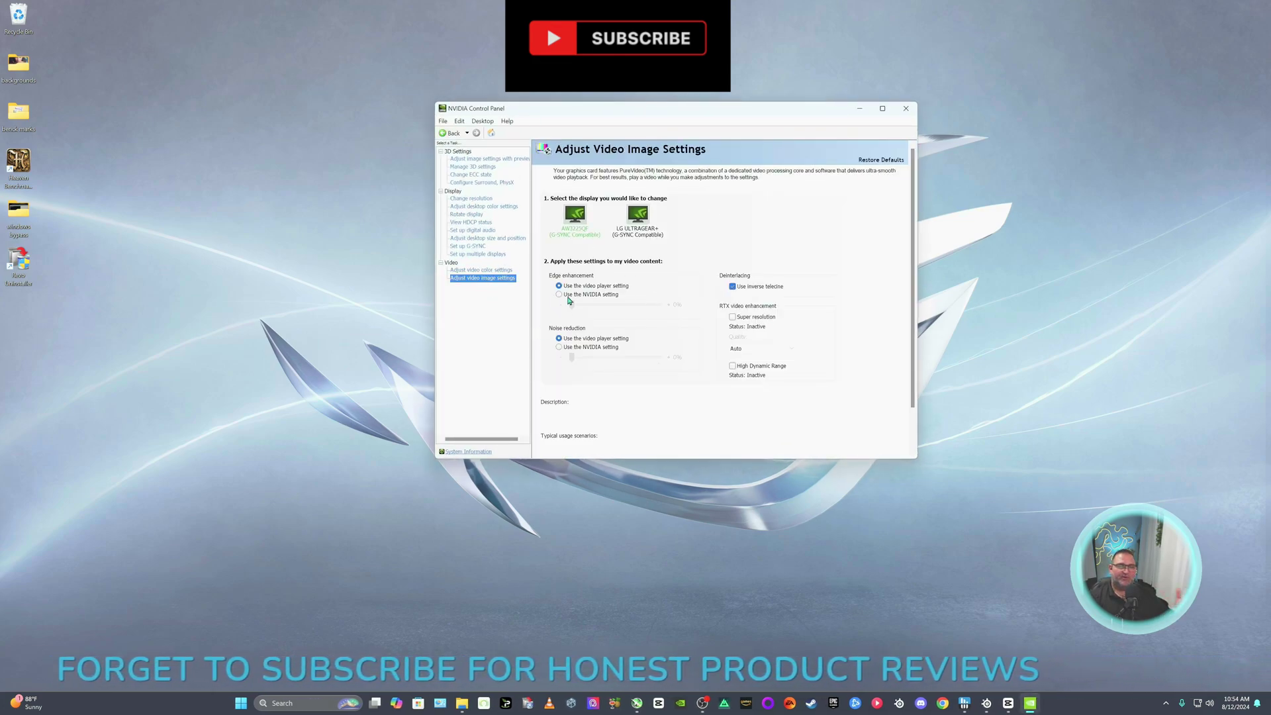
pyautogui.moveTo(566, 298)
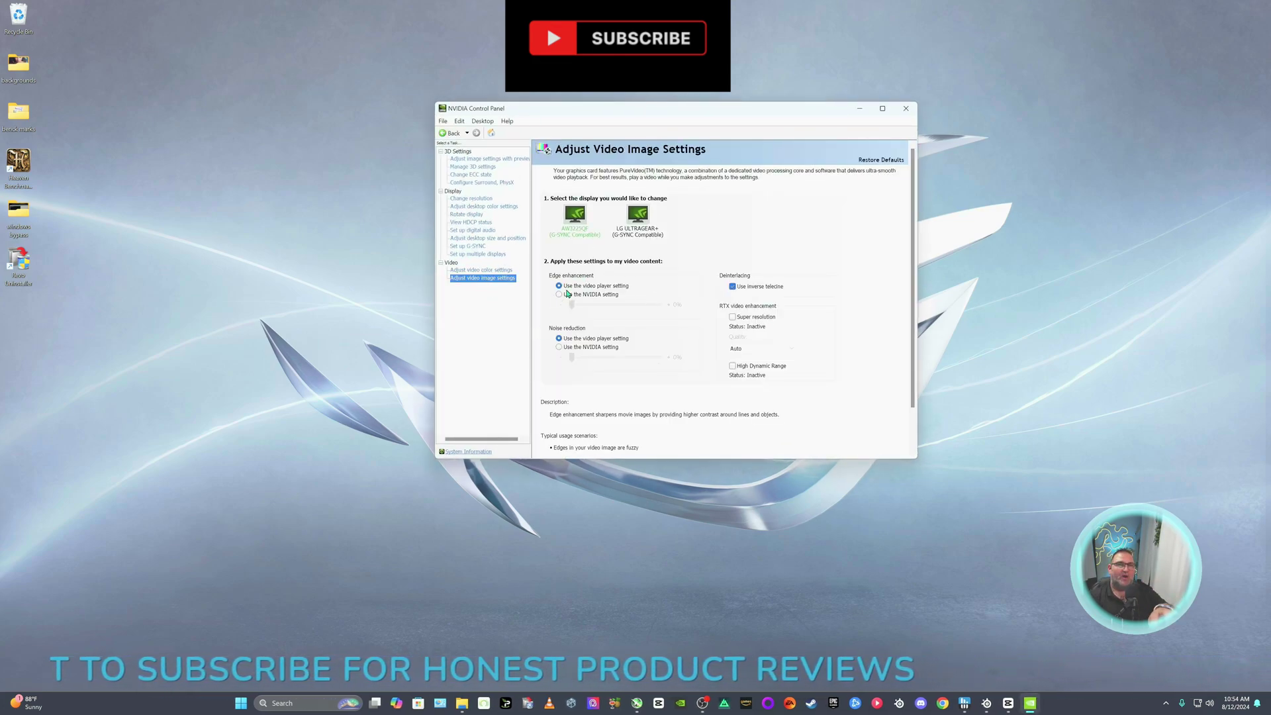
pyautogui.click(489, 159)
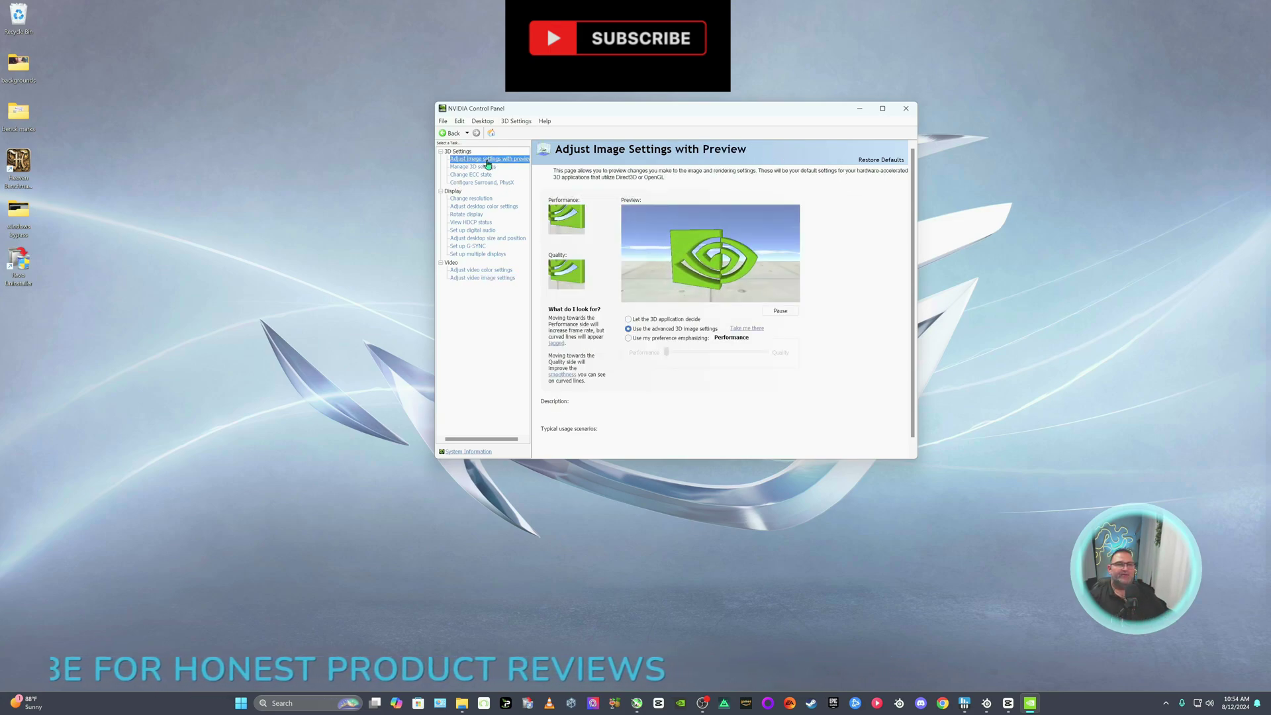
pyautogui.click(634, 340)
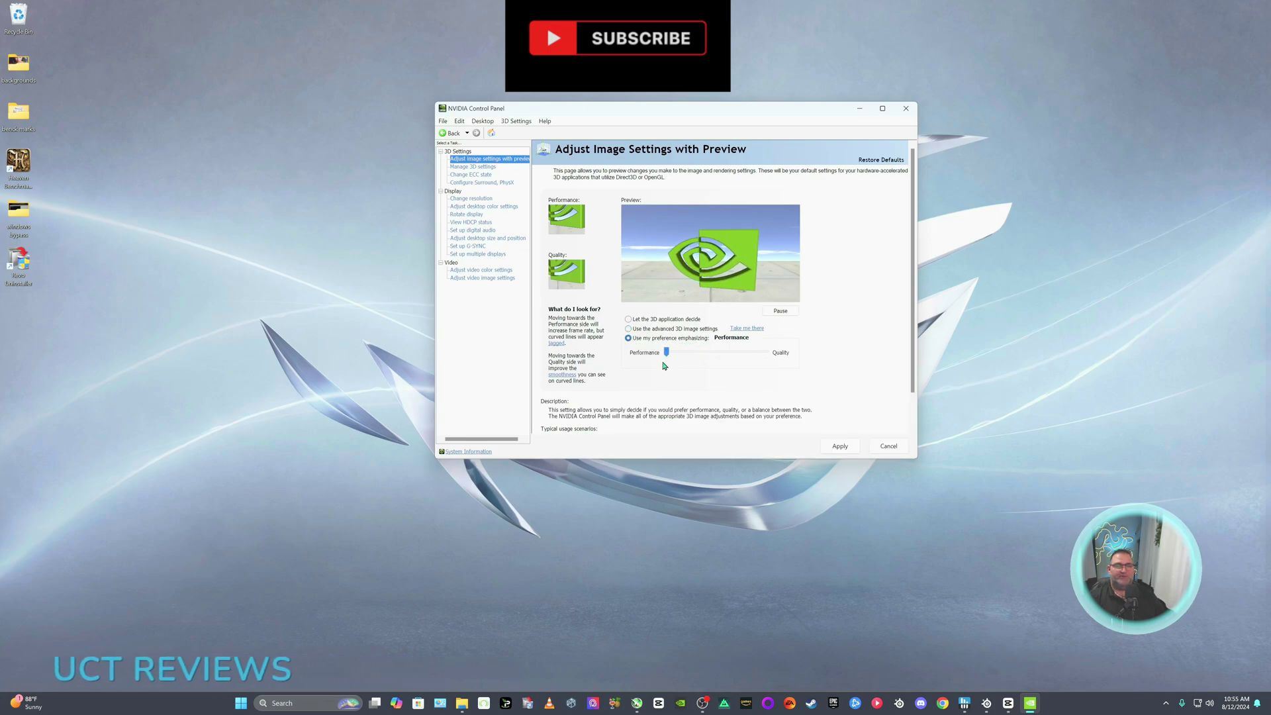
pyautogui.click(629, 329)
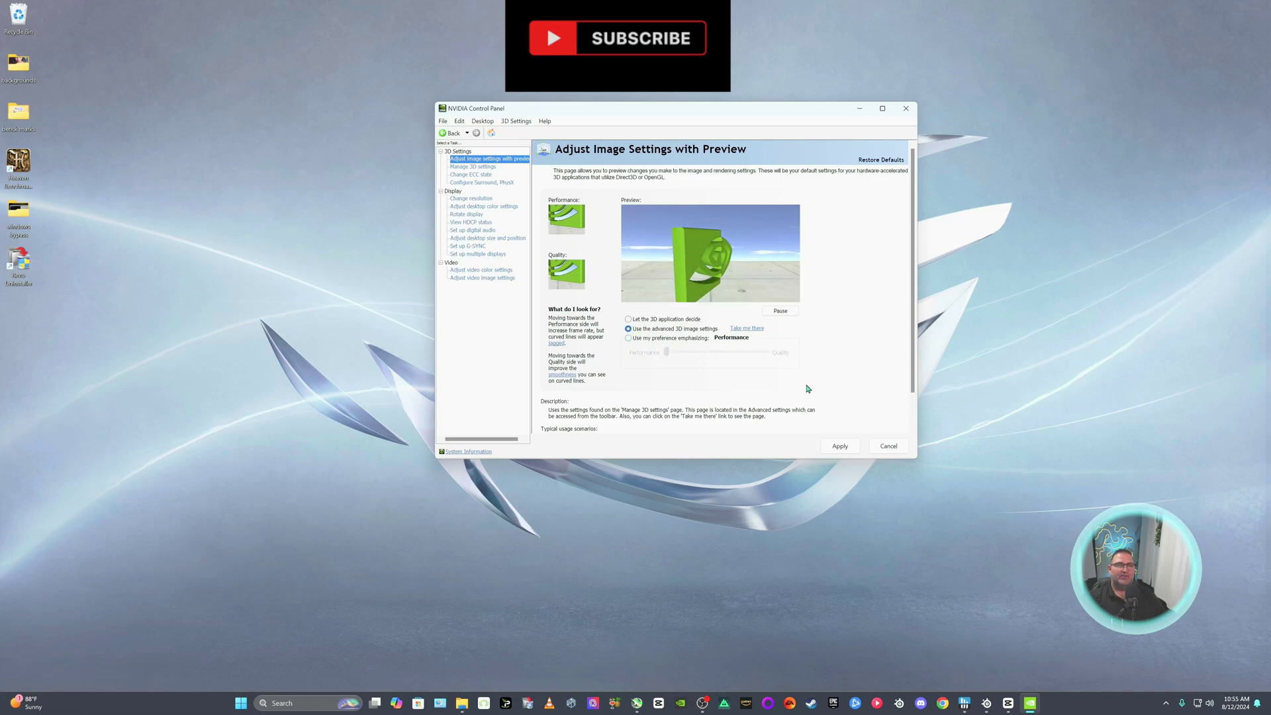
pyautogui.click(839, 446)
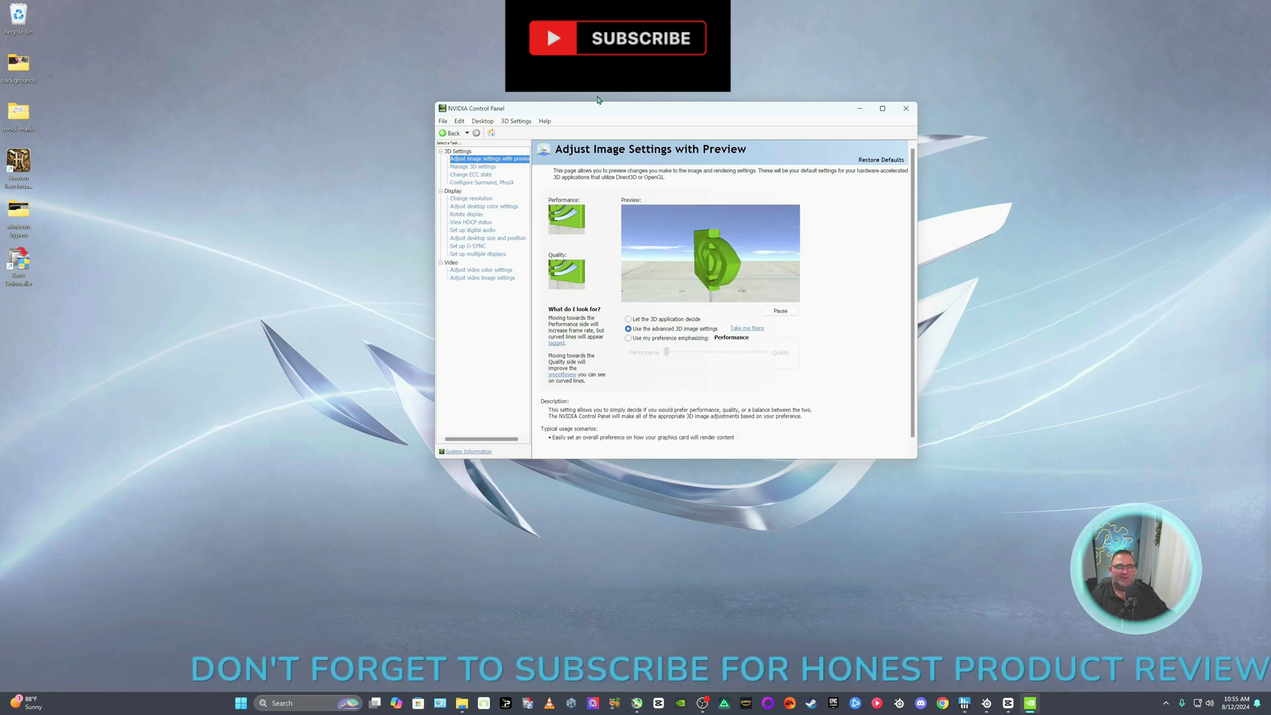
# On Change resolution, set NVIDIA colour settings' output colour depth to 10 bpc
pyautogui.click(473, 200)
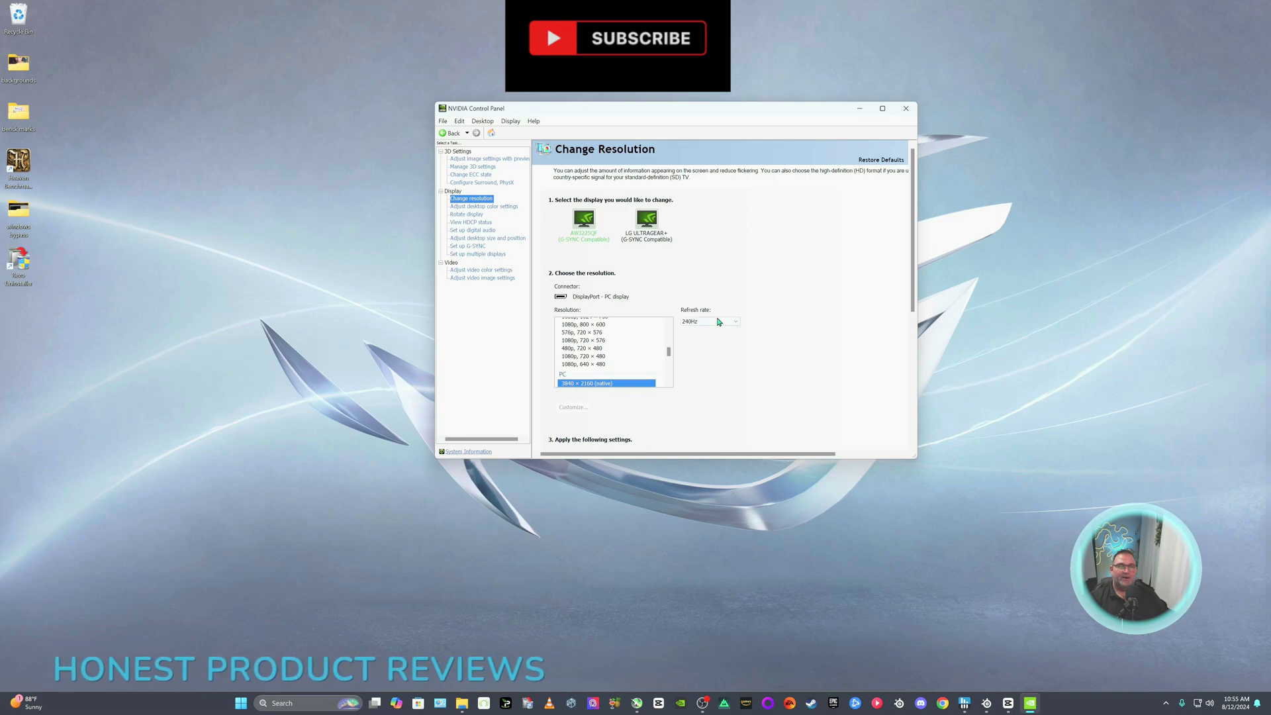
pyautogui.scroll(-5, 826, 328)
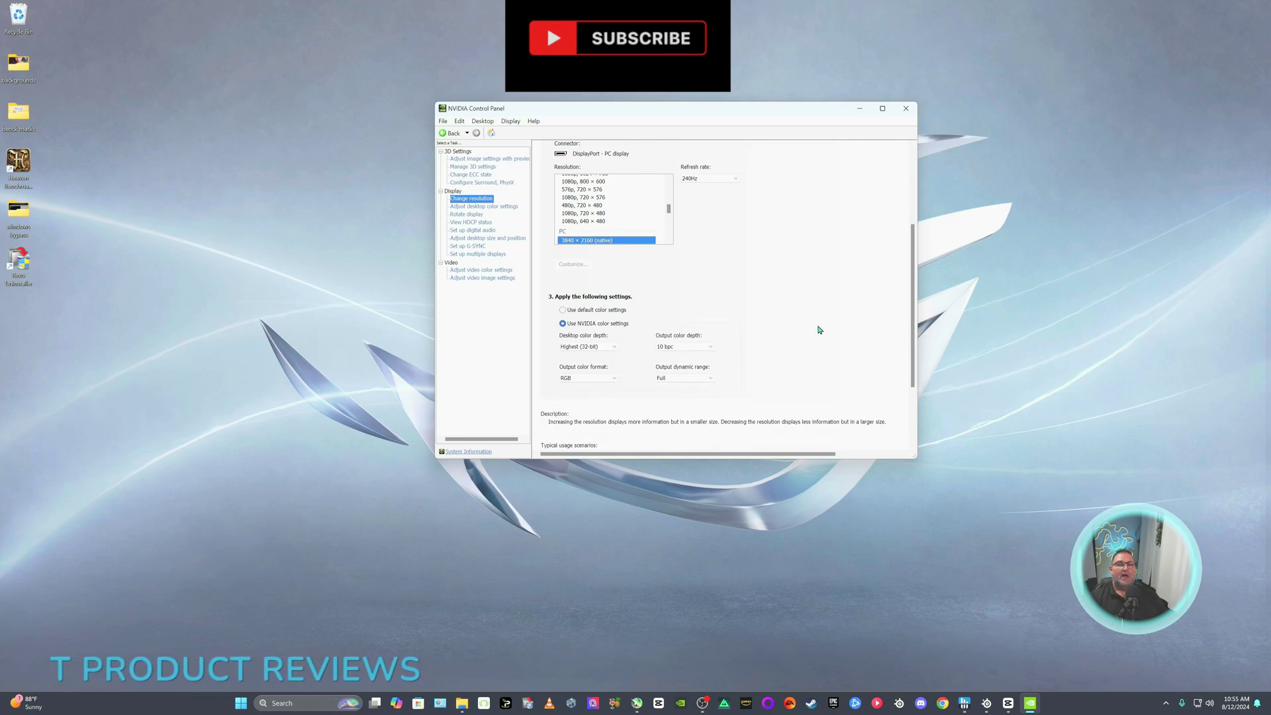
pyautogui.scroll(-1, 814, 327)
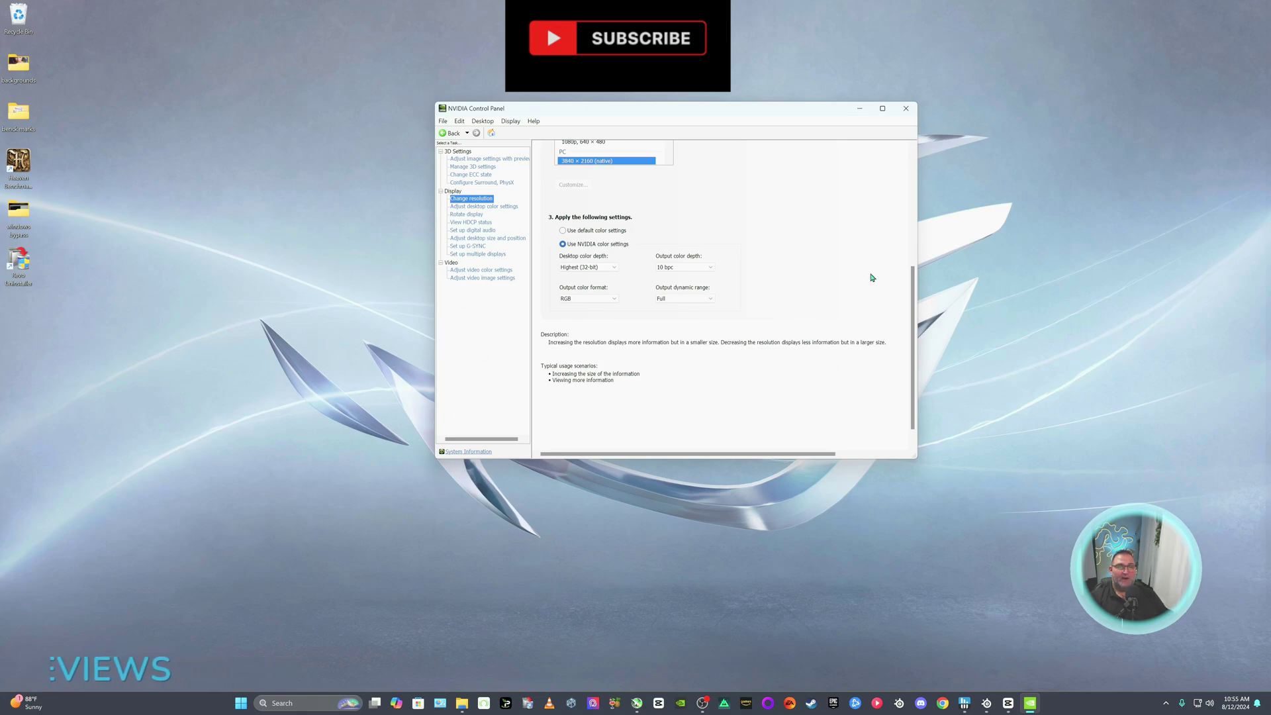
pyautogui.moveTo(572, 236)
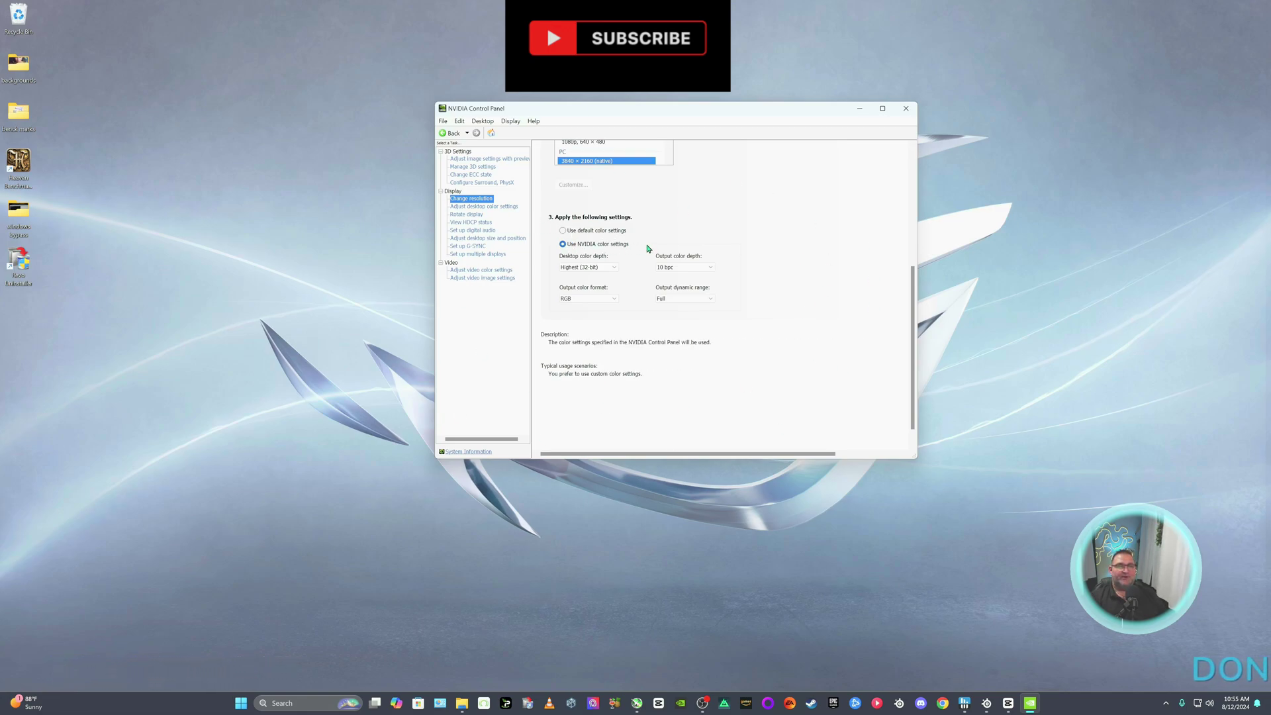
pyautogui.click(689, 268)
pyautogui.click(686, 276)
pyautogui.click(693, 267)
pyautogui.click(685, 285)
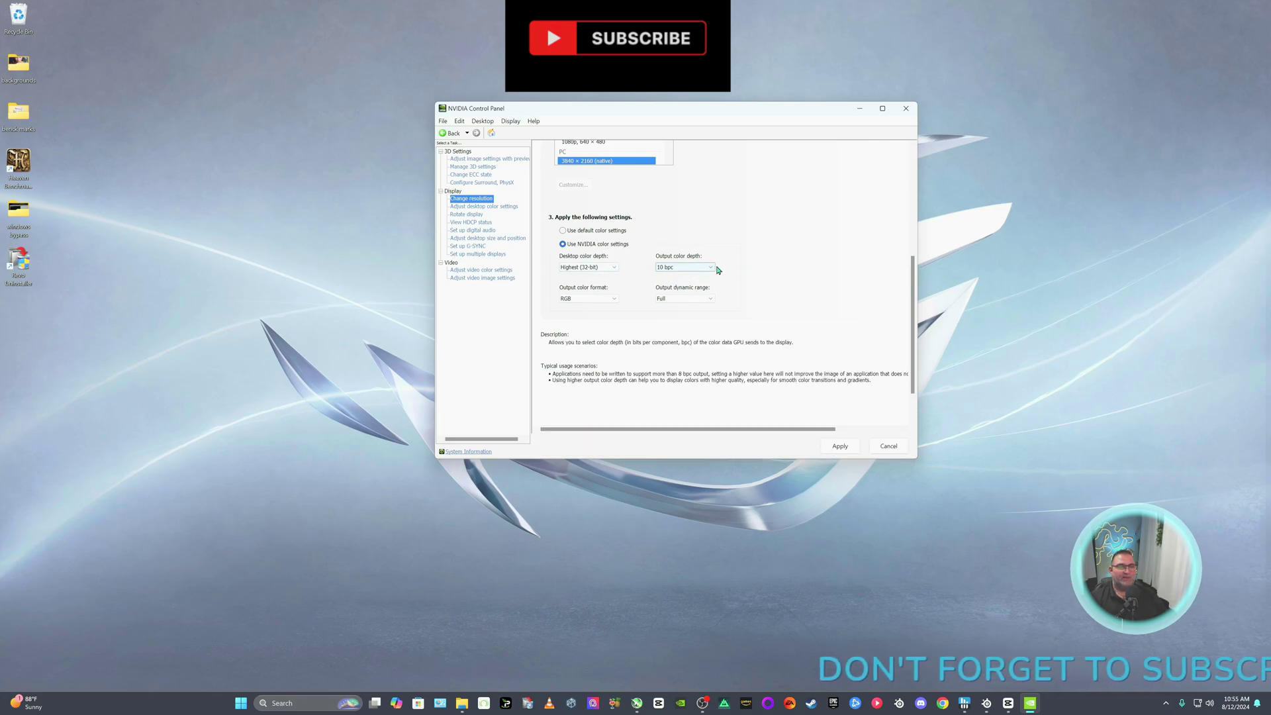
# Keep output dynamic range at Full and output colour format at RGB
pyautogui.click(682, 301)
pyautogui.click(683, 302)
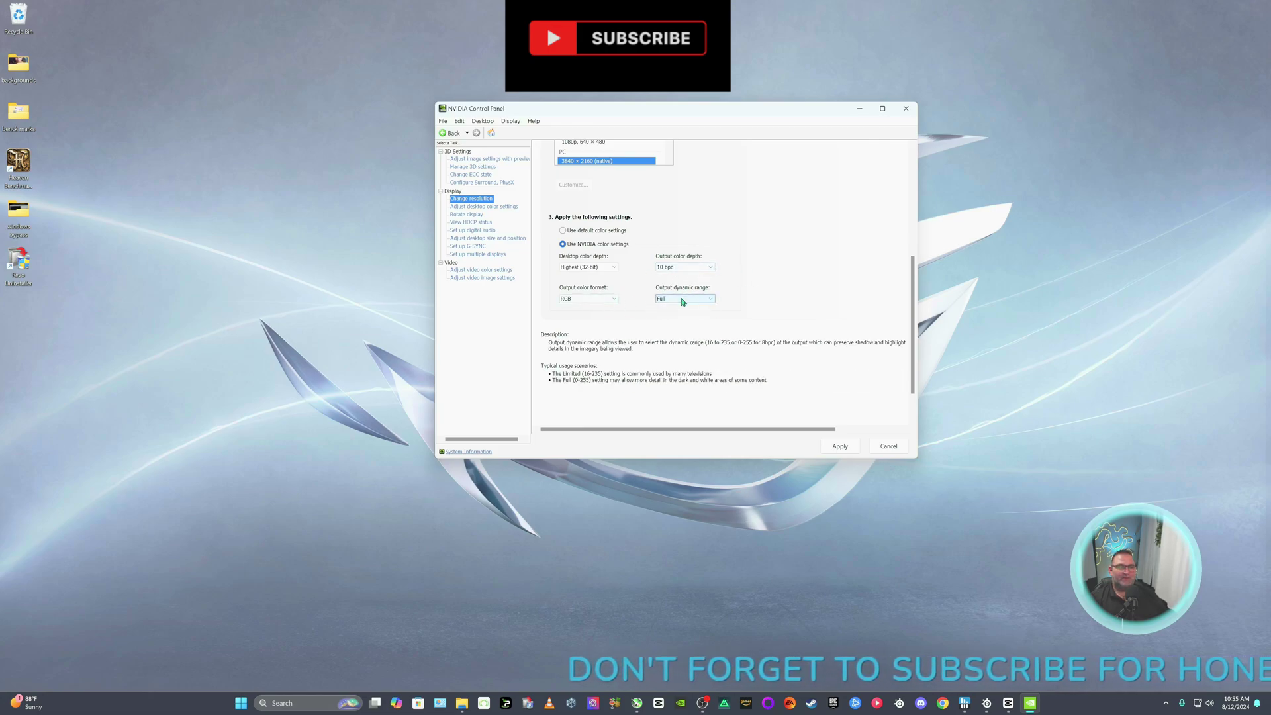
pyautogui.click(591, 299)
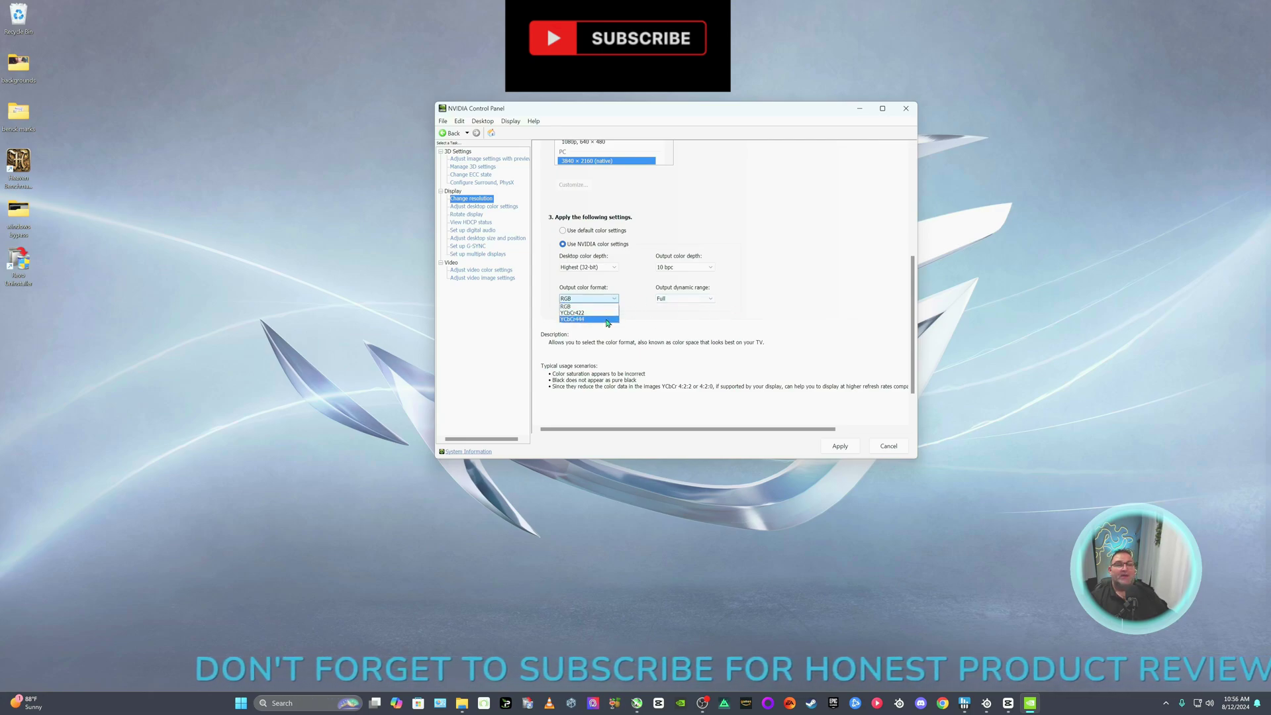
pyautogui.click(795, 323)
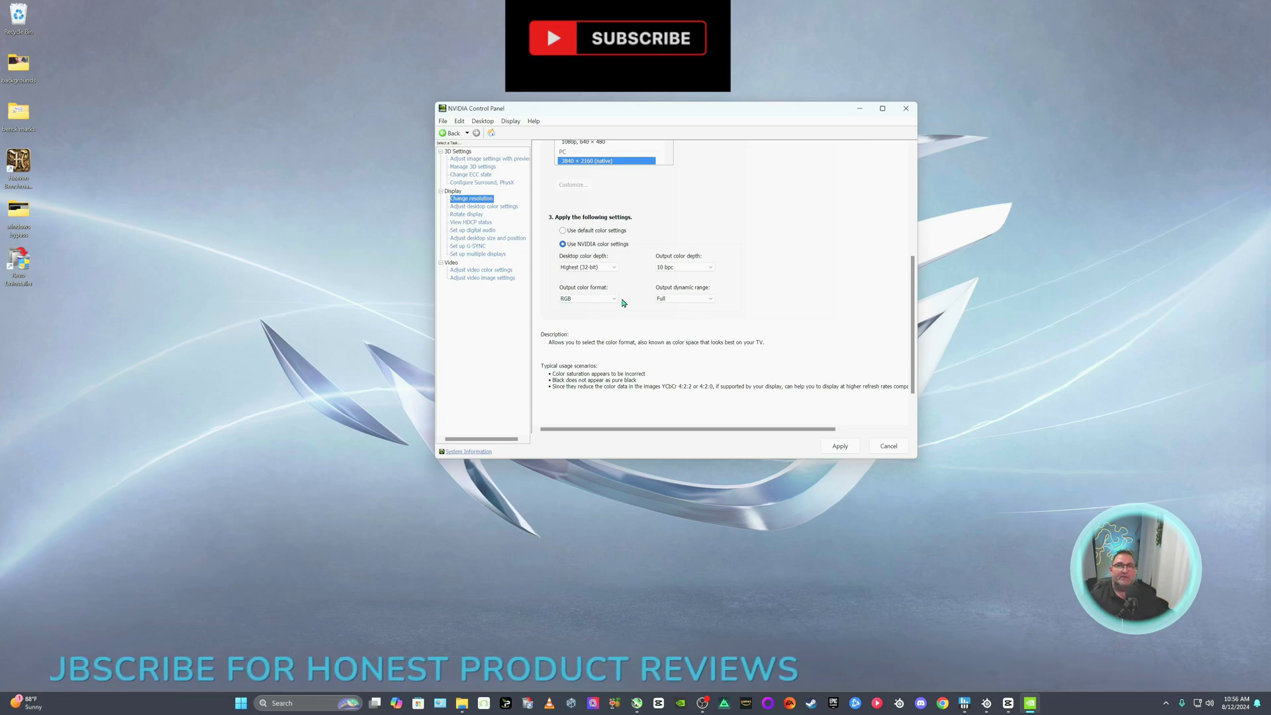
pyautogui.click(582, 299)
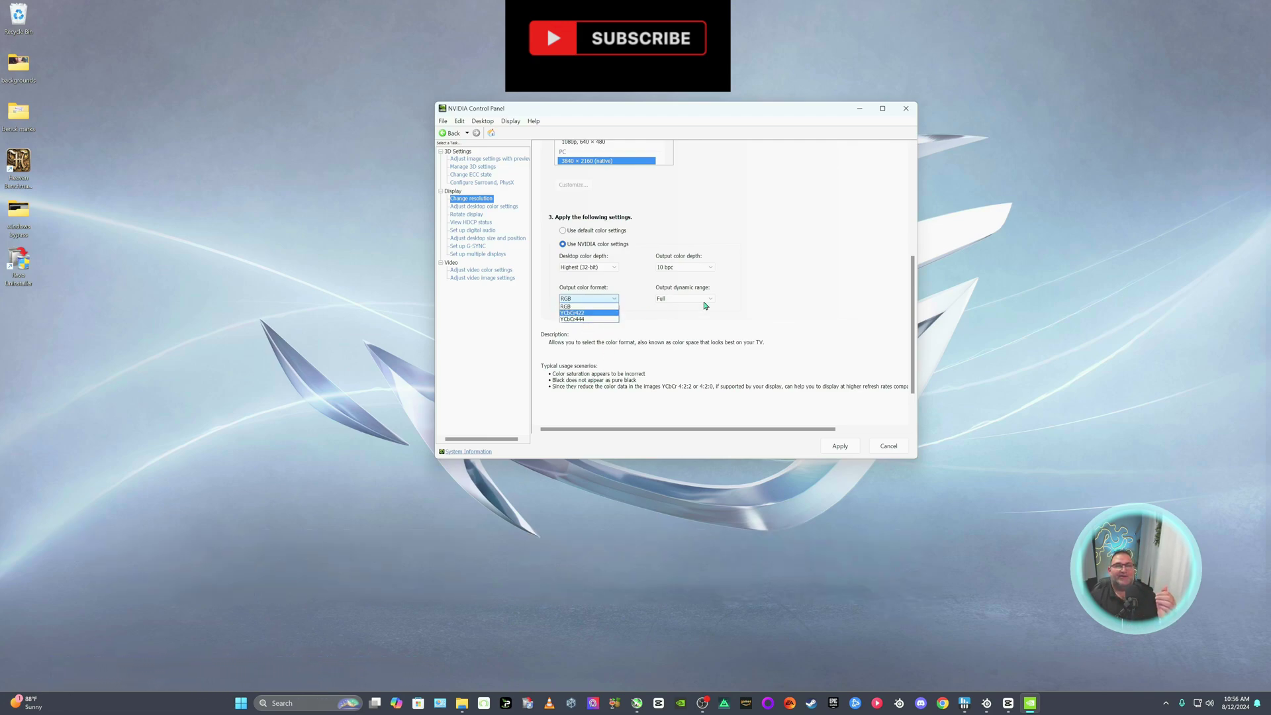
pyautogui.click(856, 207)
pyautogui.scroll(5, 775, 335)
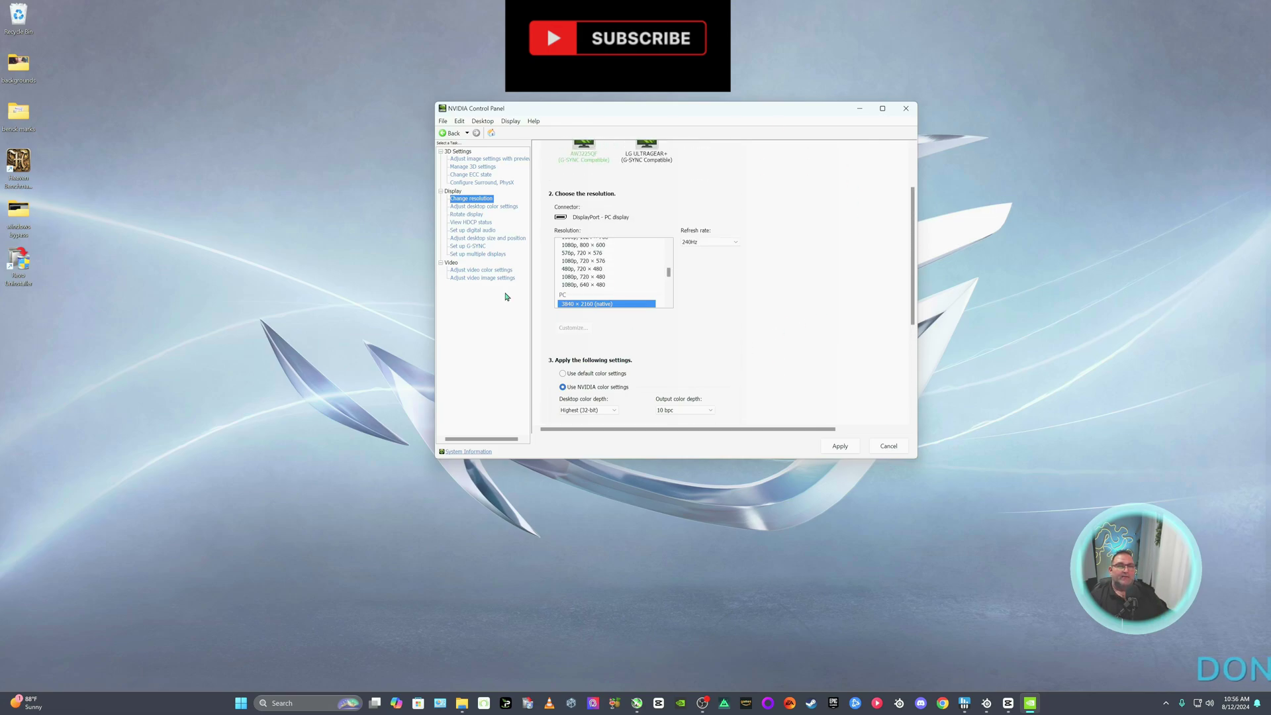
# Compare desktop colour settings of the LG ULTRAGEAR and AW3225QF displays, then open Manage 3D settings
pyautogui.click(484, 207)
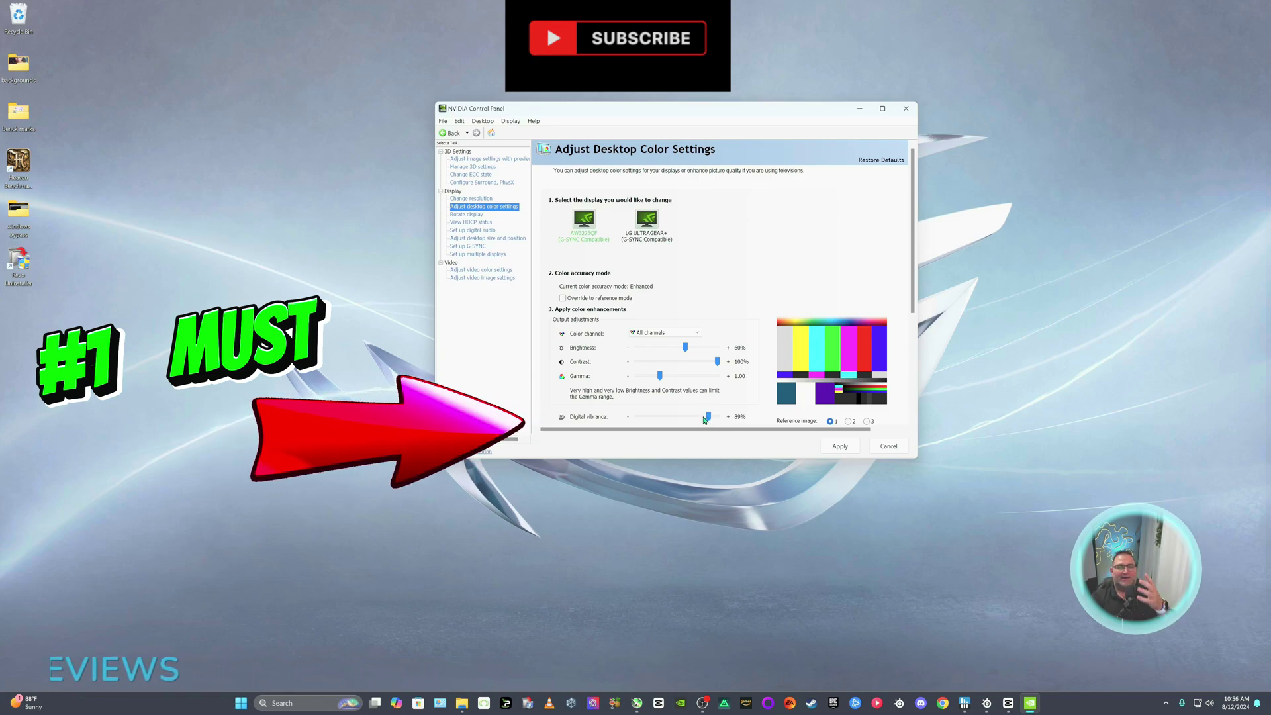
pyautogui.click(652, 228)
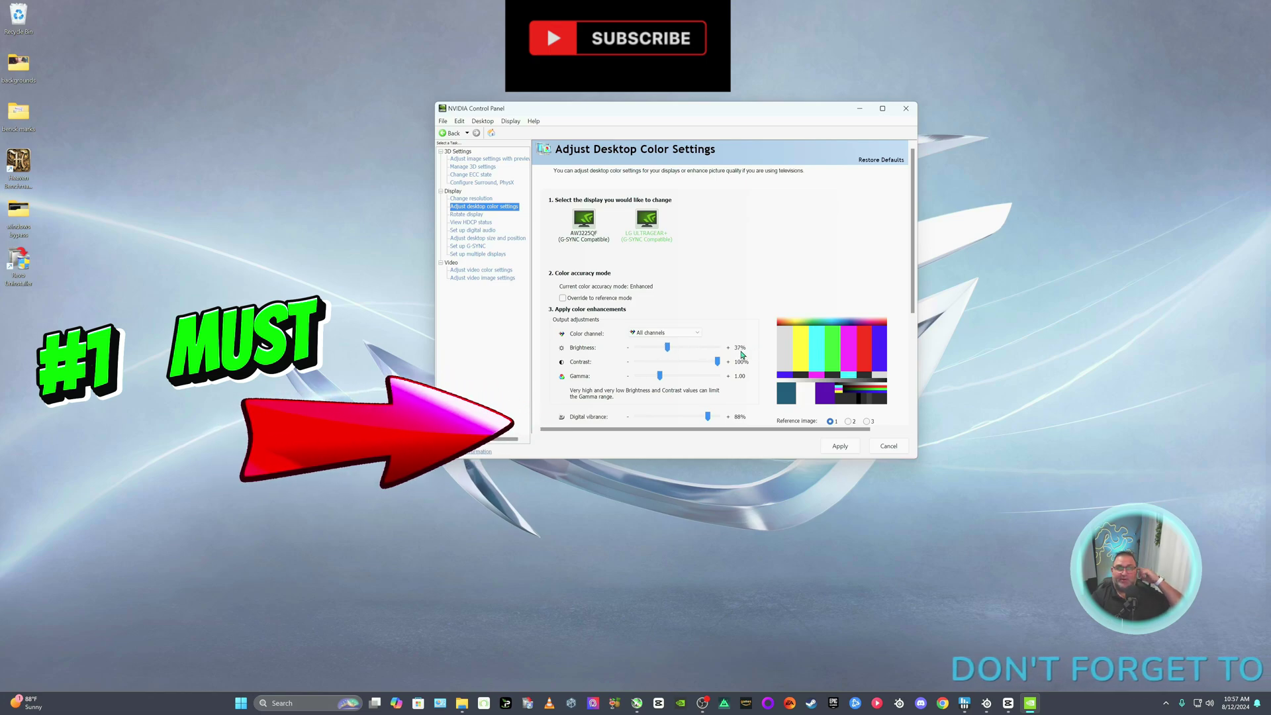
pyautogui.click(584, 232)
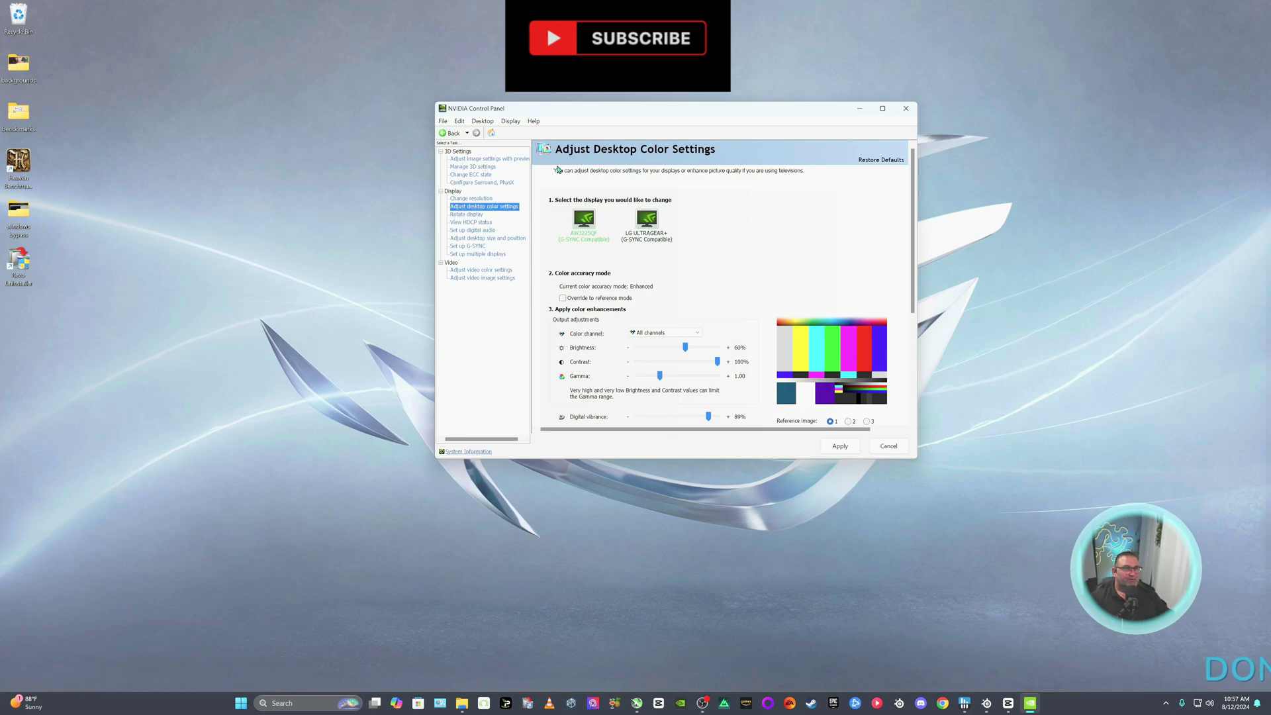
pyautogui.click(482, 168)
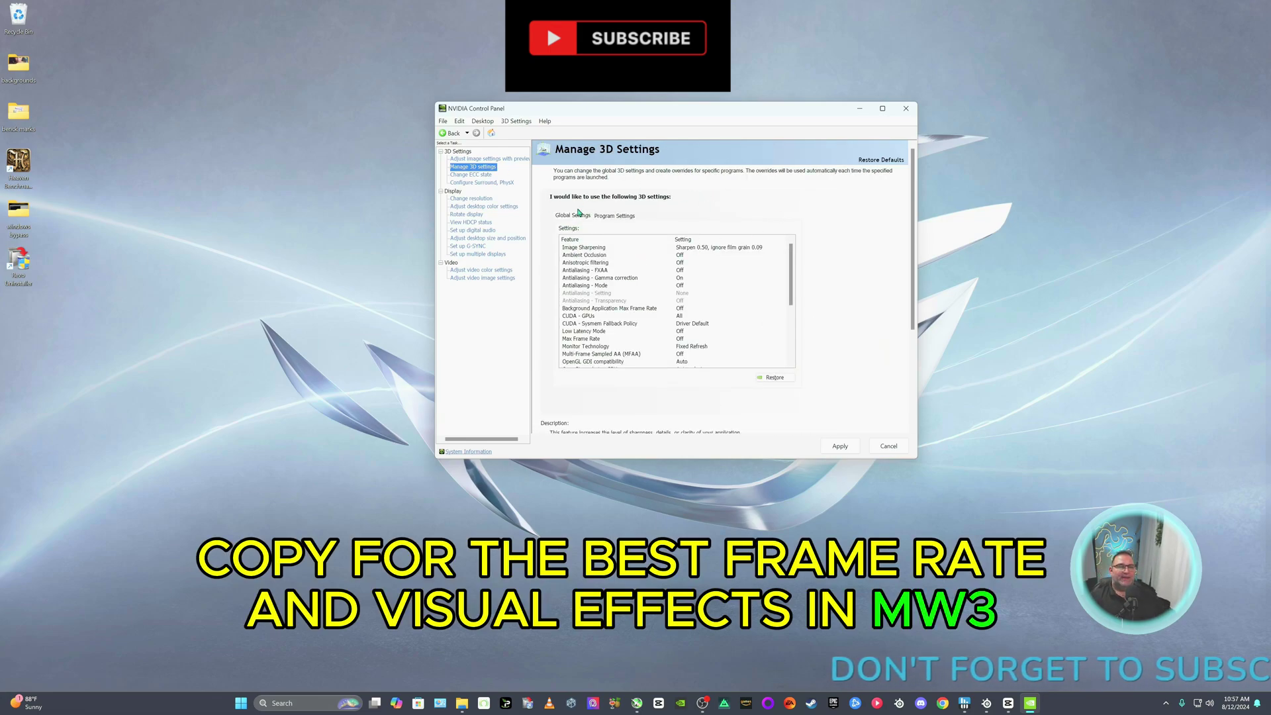
# Switch to Program Settings keeping Call of Duty chosen, then reopen the program list
pyautogui.moveTo(791, 266); pyautogui.dragTo(783, 338)
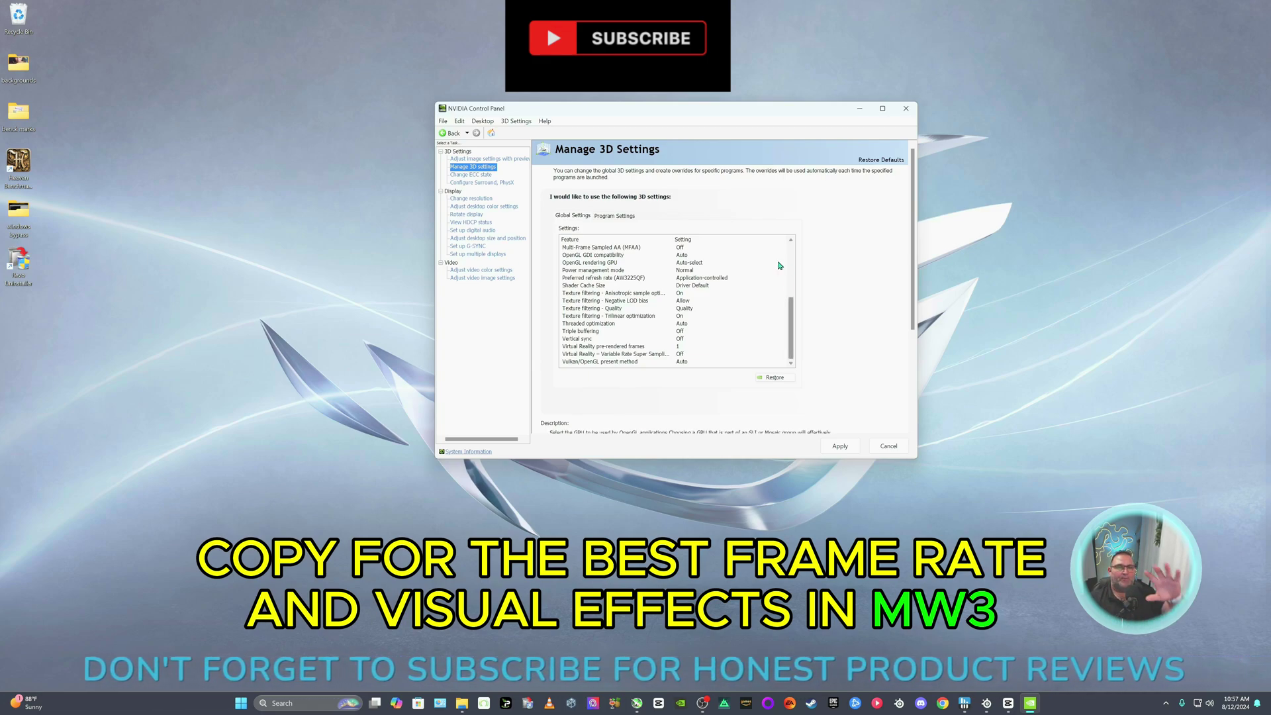
pyautogui.click(620, 216)
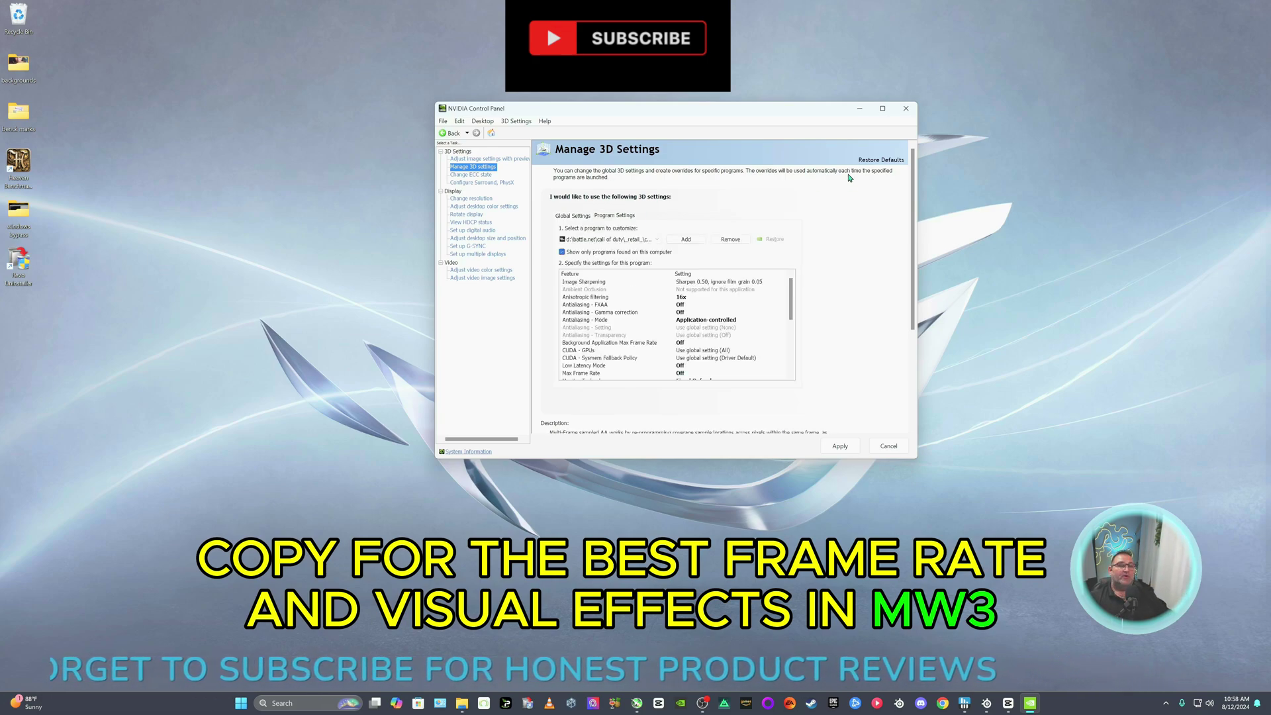
pyautogui.click(655, 239)
pyautogui.scroll(3, 661, 351)
pyautogui.scroll(-3, 661, 352)
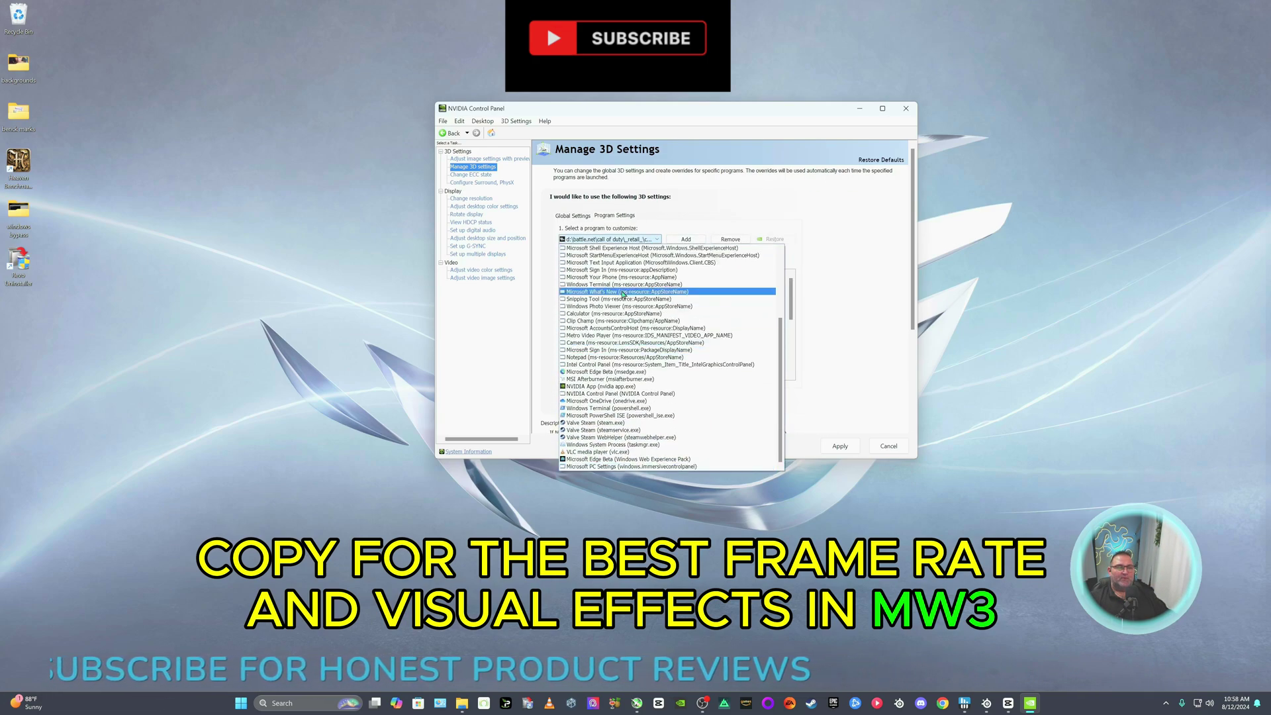
pyautogui.click(705, 229)
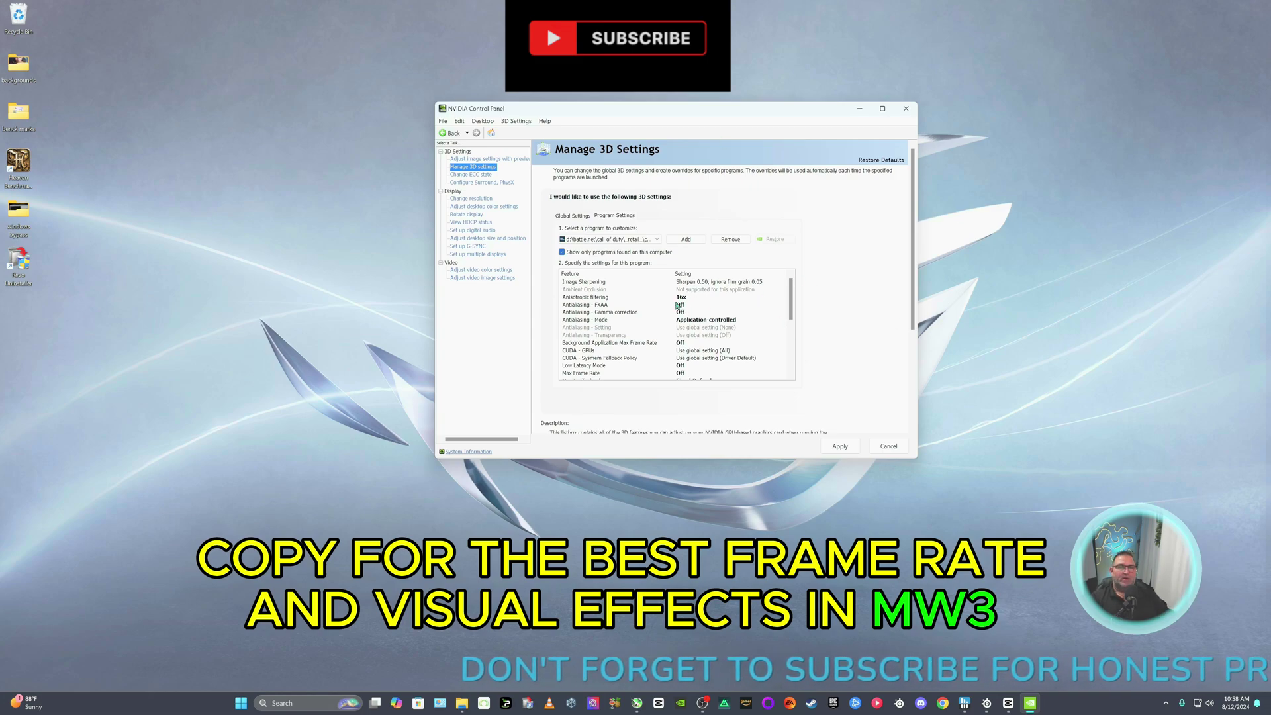
pyautogui.click(626, 240)
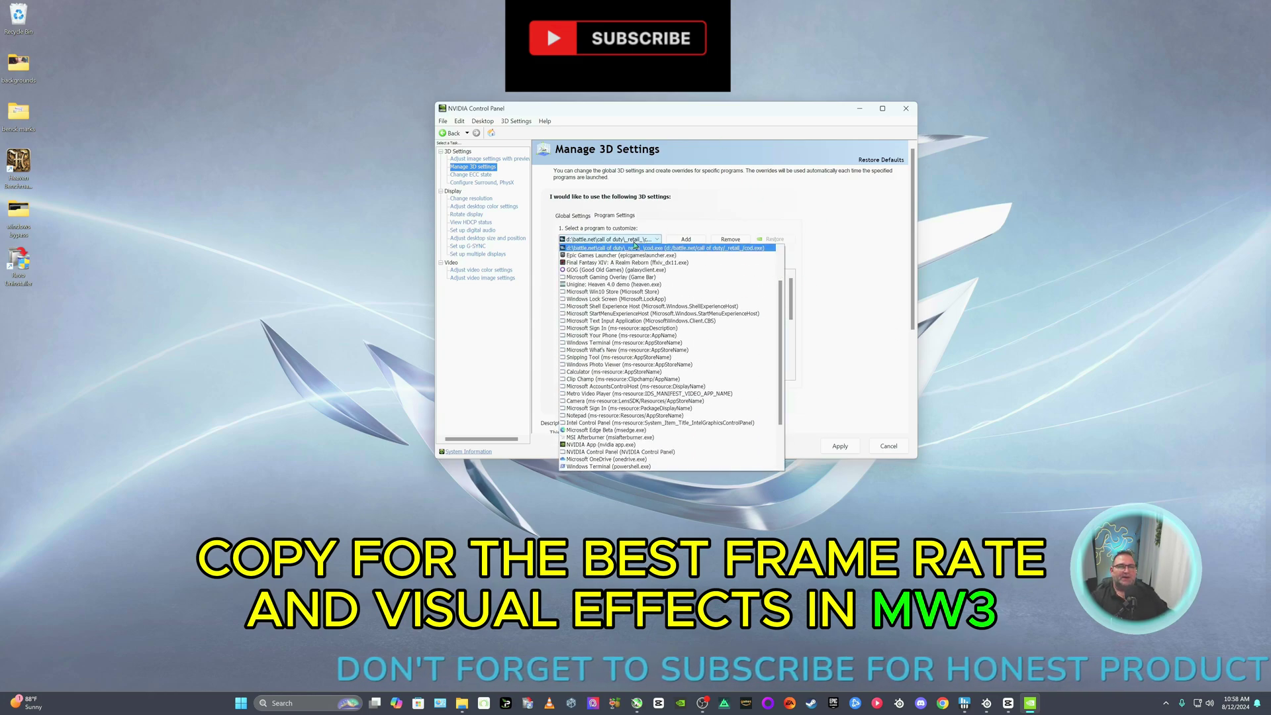
# Pick Fortnite in the add-program picker, then cancel without adding it
pyautogui.click(692, 242)
pyautogui.click(692, 240)
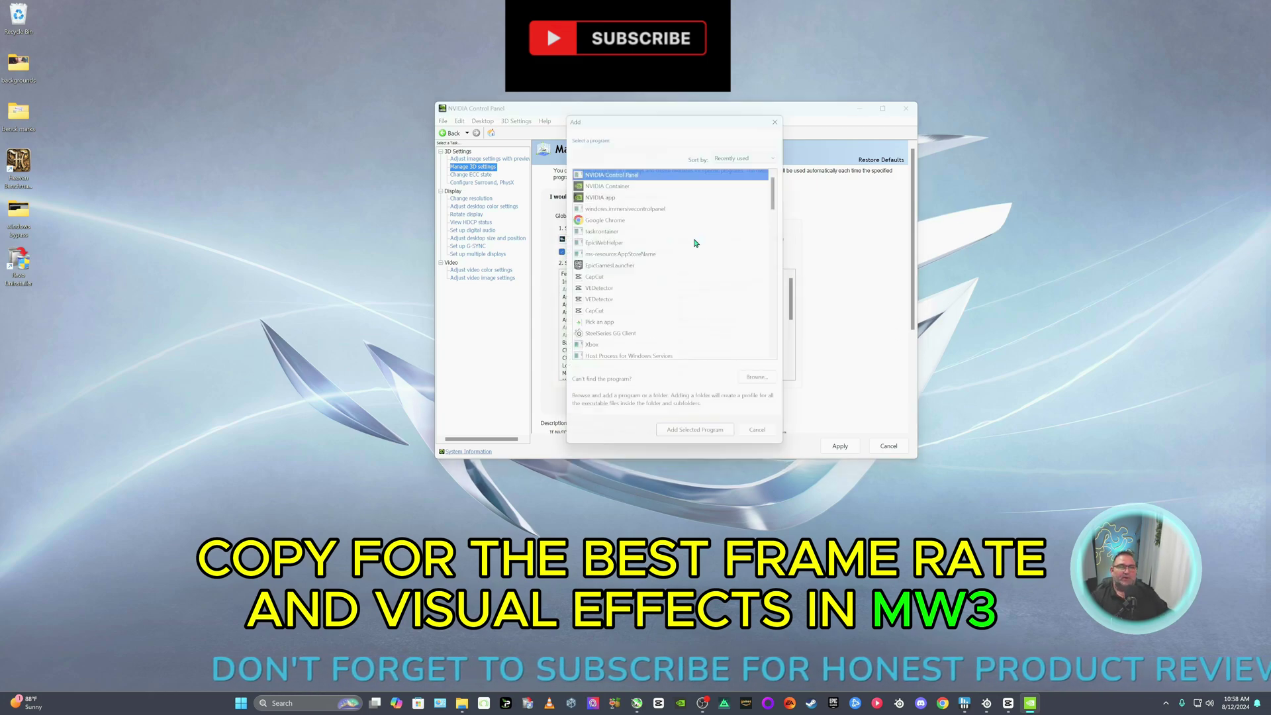
pyautogui.click(673, 312)
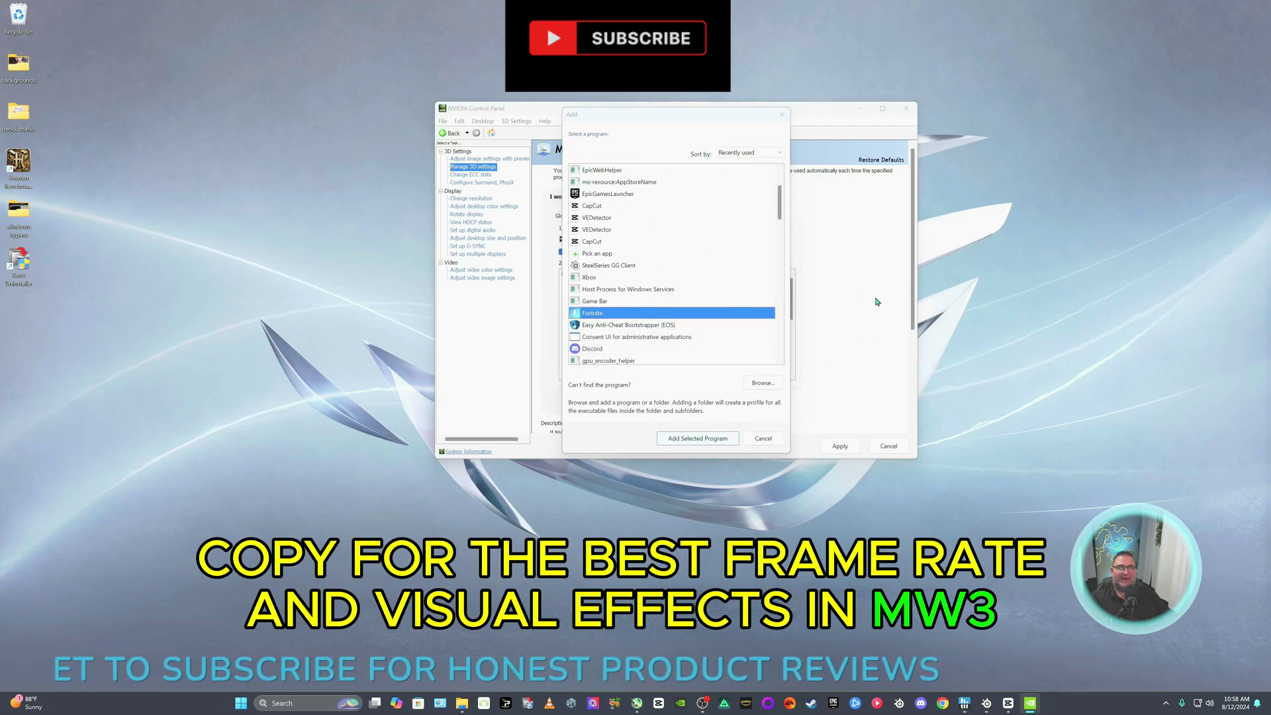
pyautogui.click(763, 439)
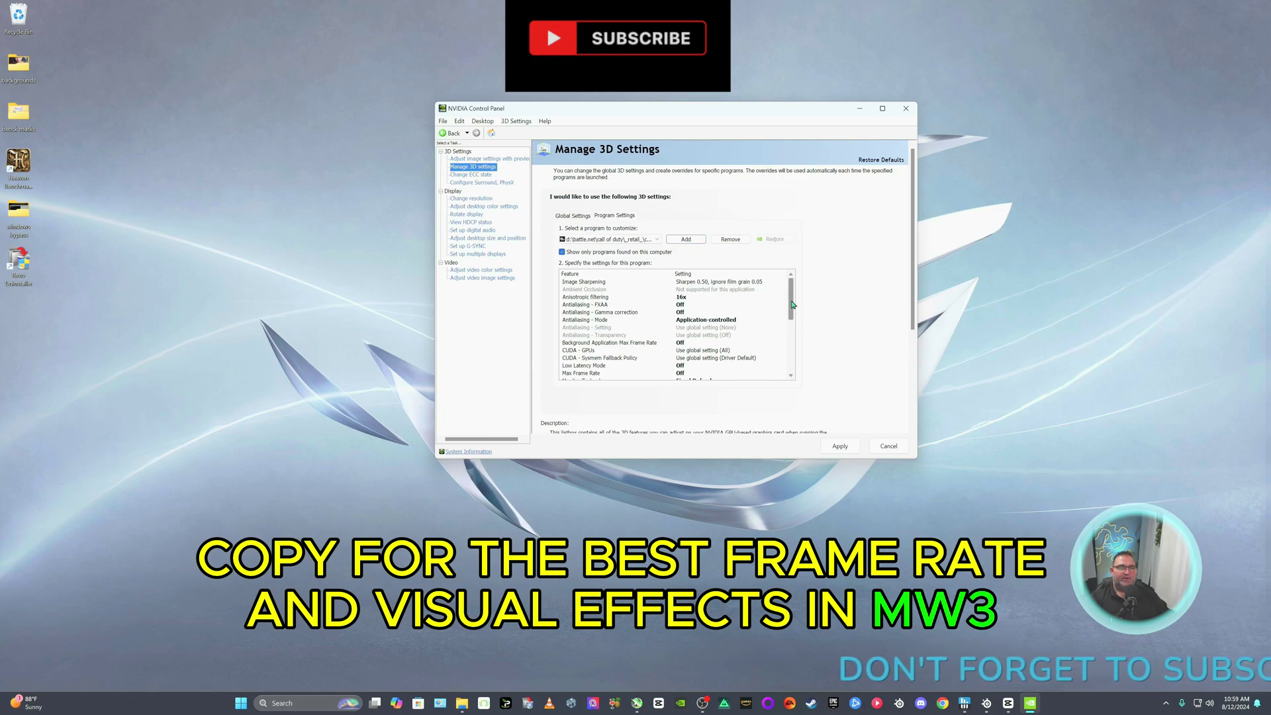
pyautogui.moveTo(792, 304); pyautogui.dragTo(795, 307)
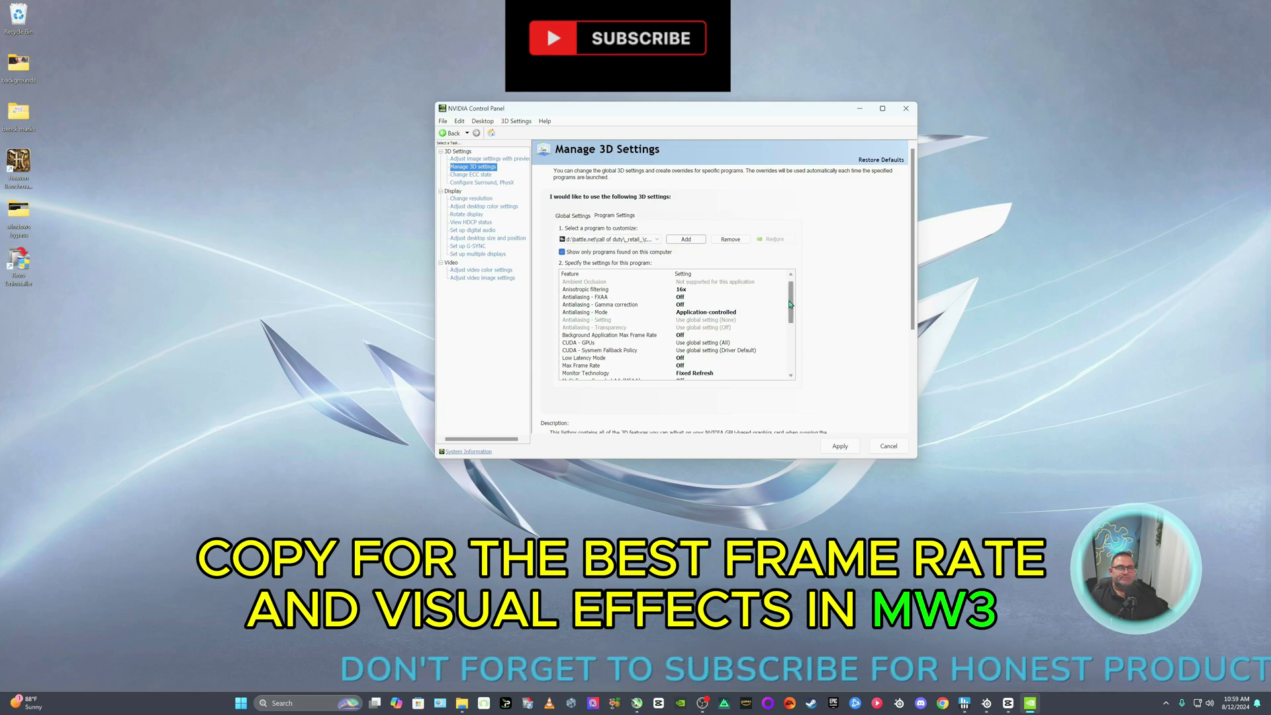
pyautogui.moveTo(792, 305); pyautogui.dragTo(794, 317)
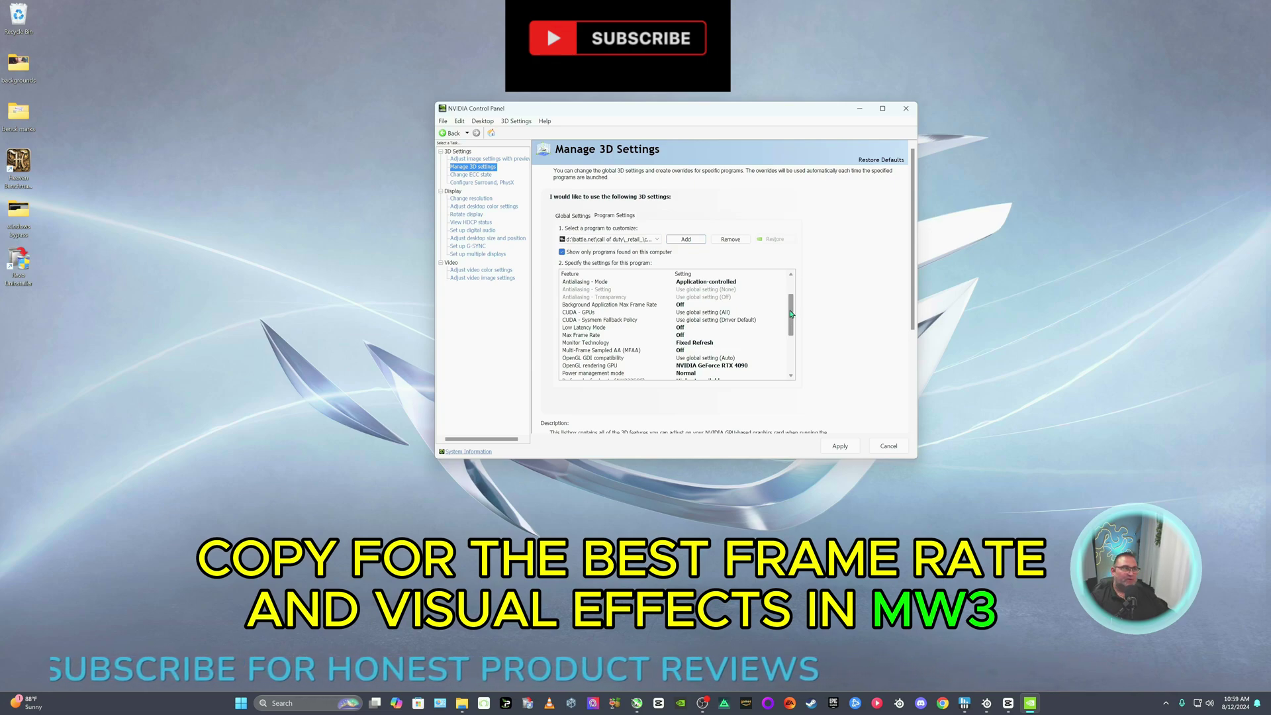
pyautogui.moveTo(792, 314); pyautogui.dragTo(793, 317)
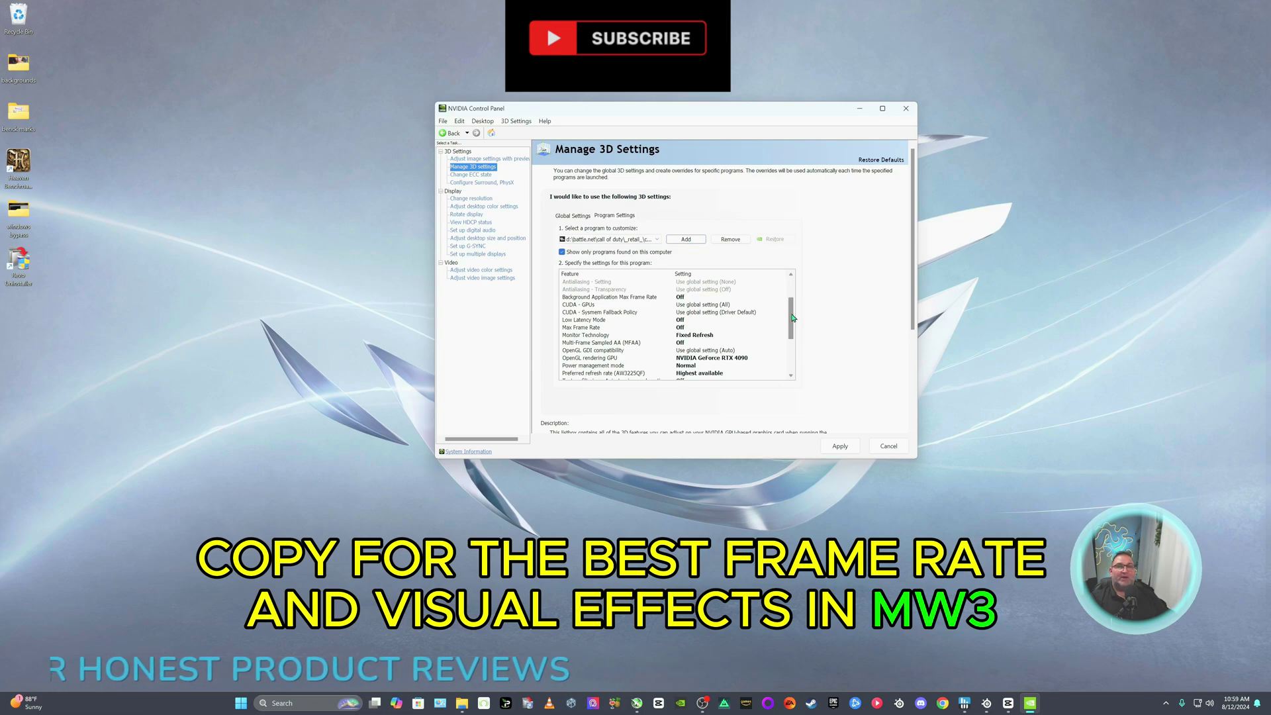
pyautogui.moveTo(793, 318); pyautogui.dragTo(793, 324)
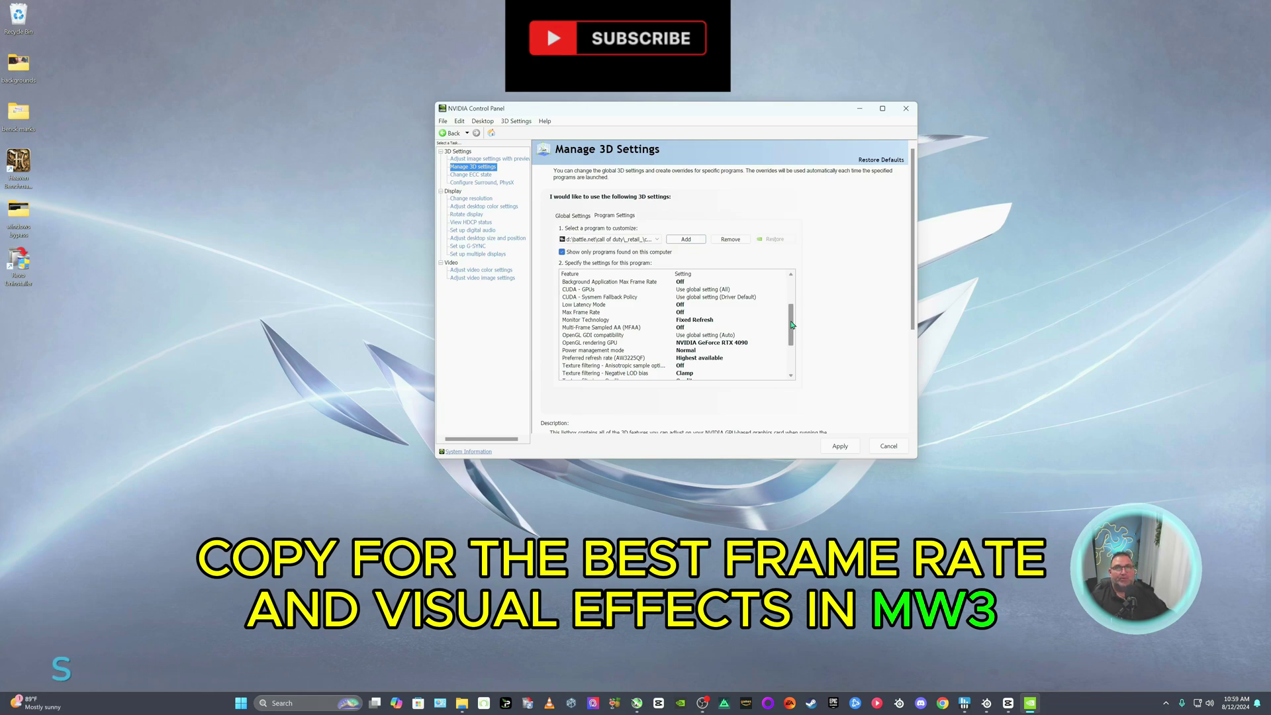
pyautogui.moveTo(793, 321); pyautogui.dragTo(792, 345)
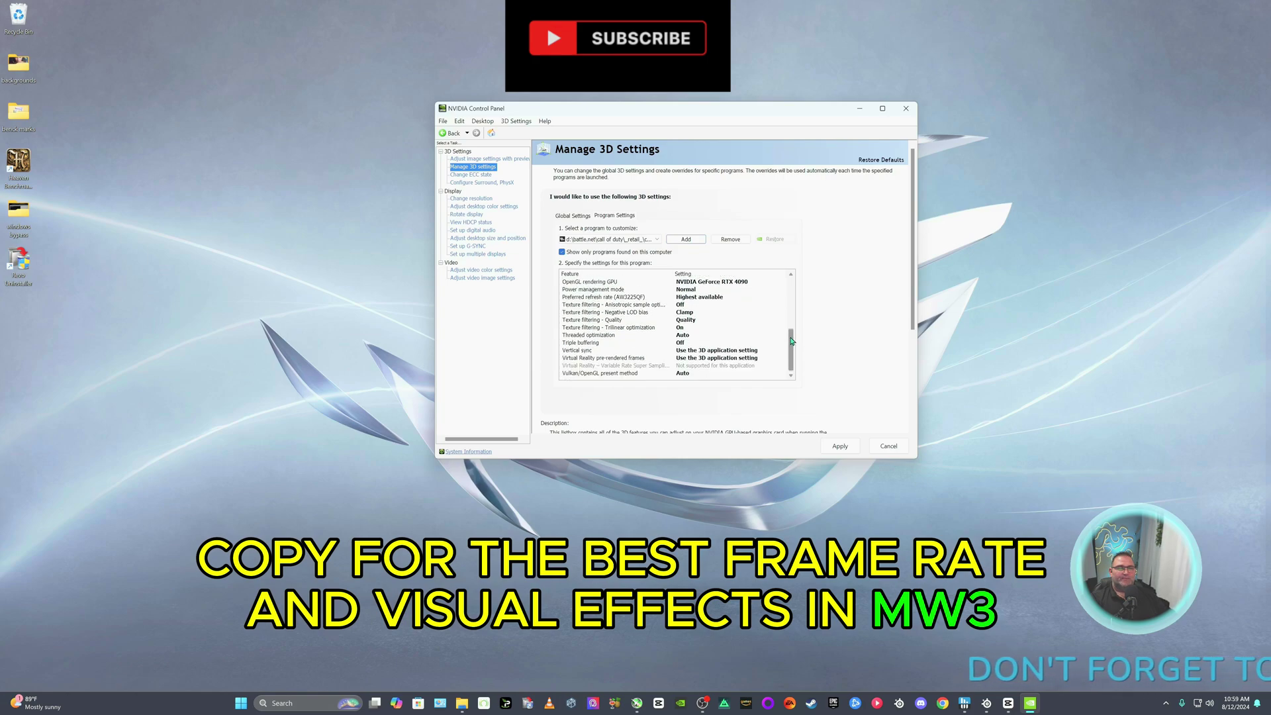
pyautogui.click(751, 284)
pyautogui.click(753, 289)
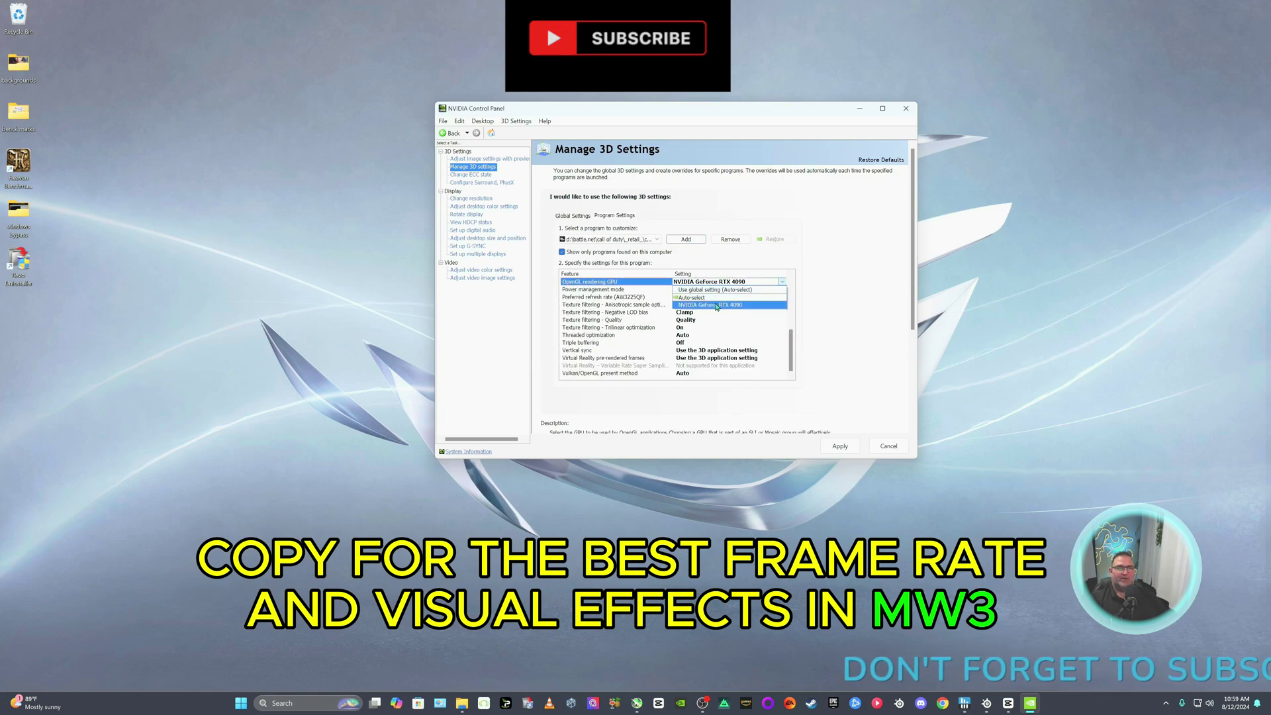
pyautogui.click(844, 301)
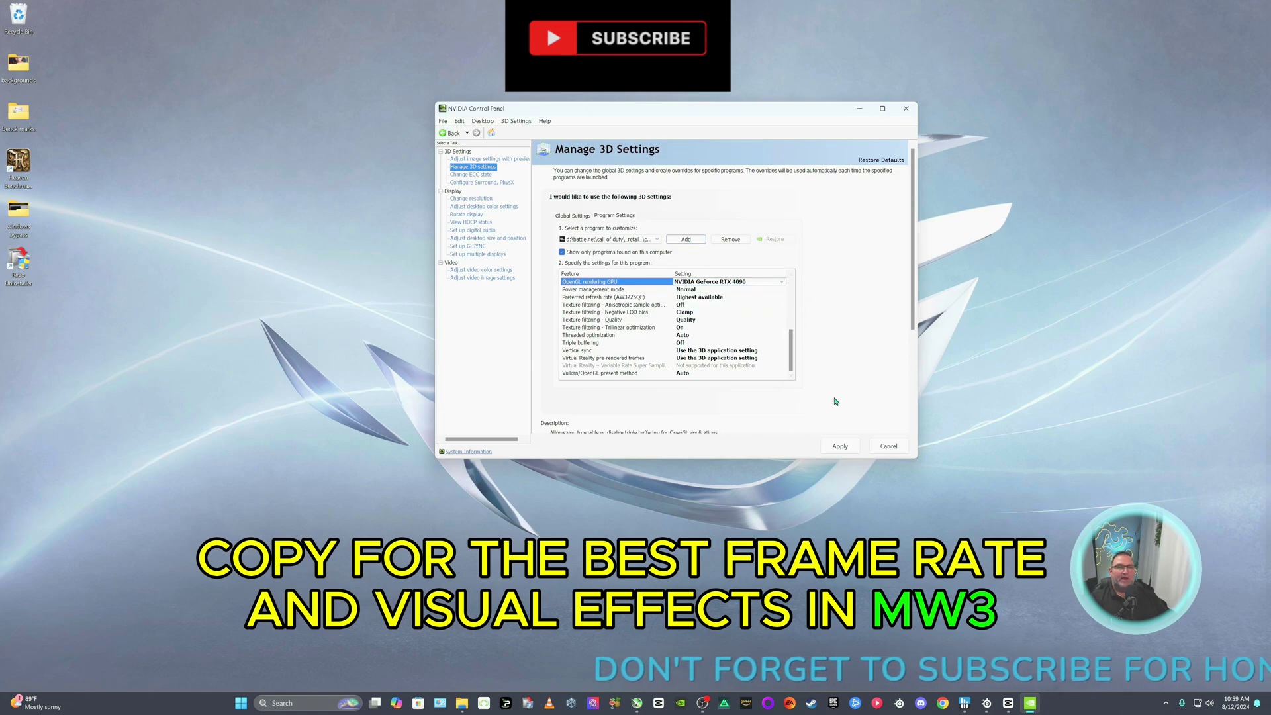
pyautogui.scroll(1, 778, 325)
pyautogui.scroll(1, 778, 325)
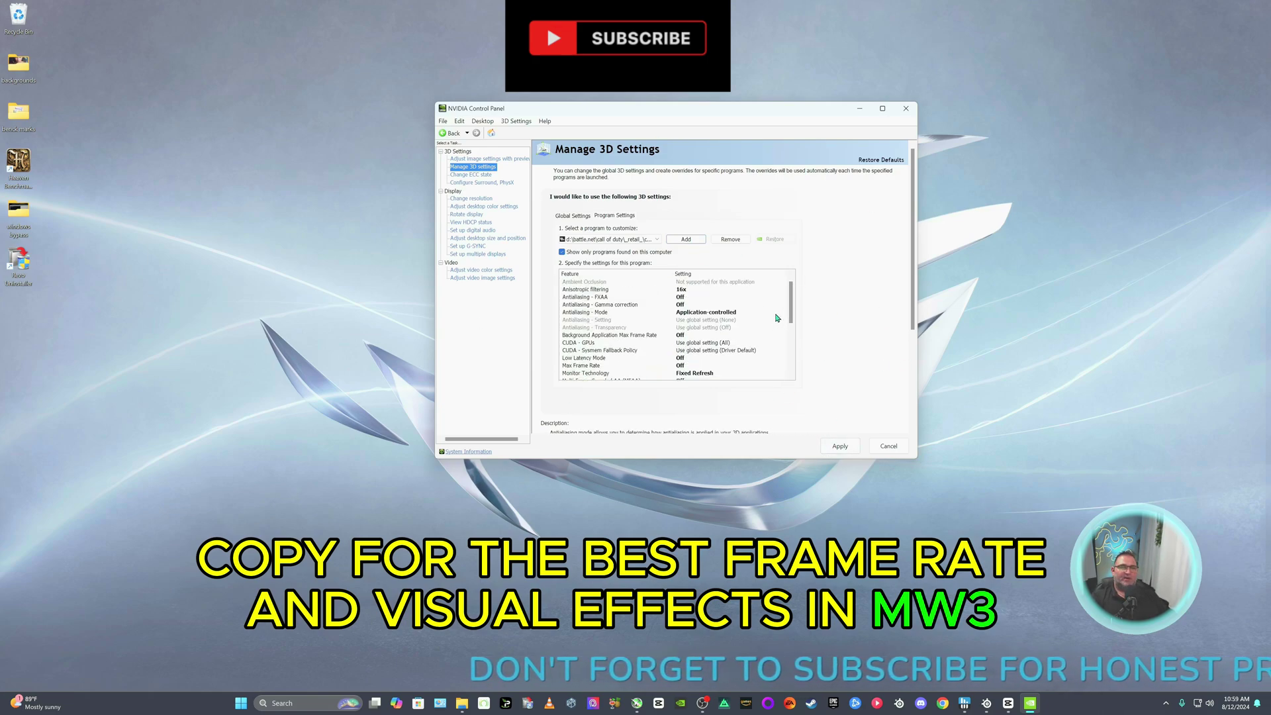
pyautogui.hotkey('ctrl', 'Tab')
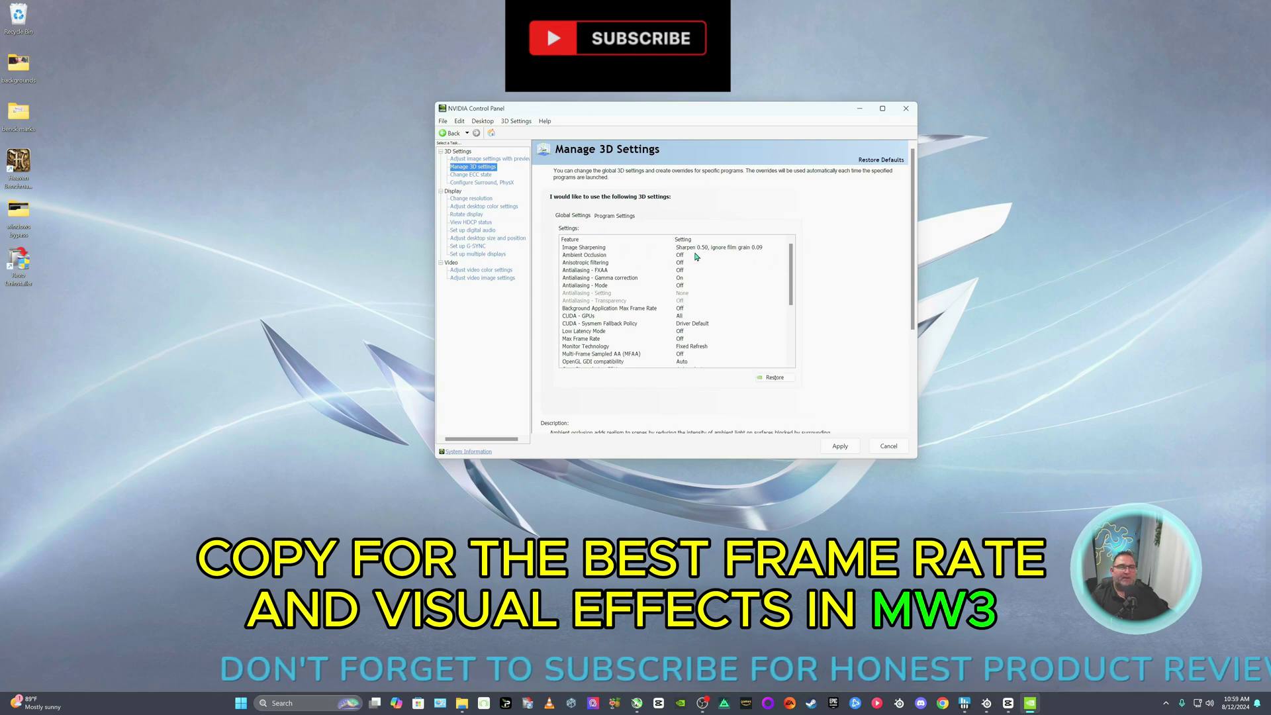
pyautogui.scroll(-3, 722, 258)
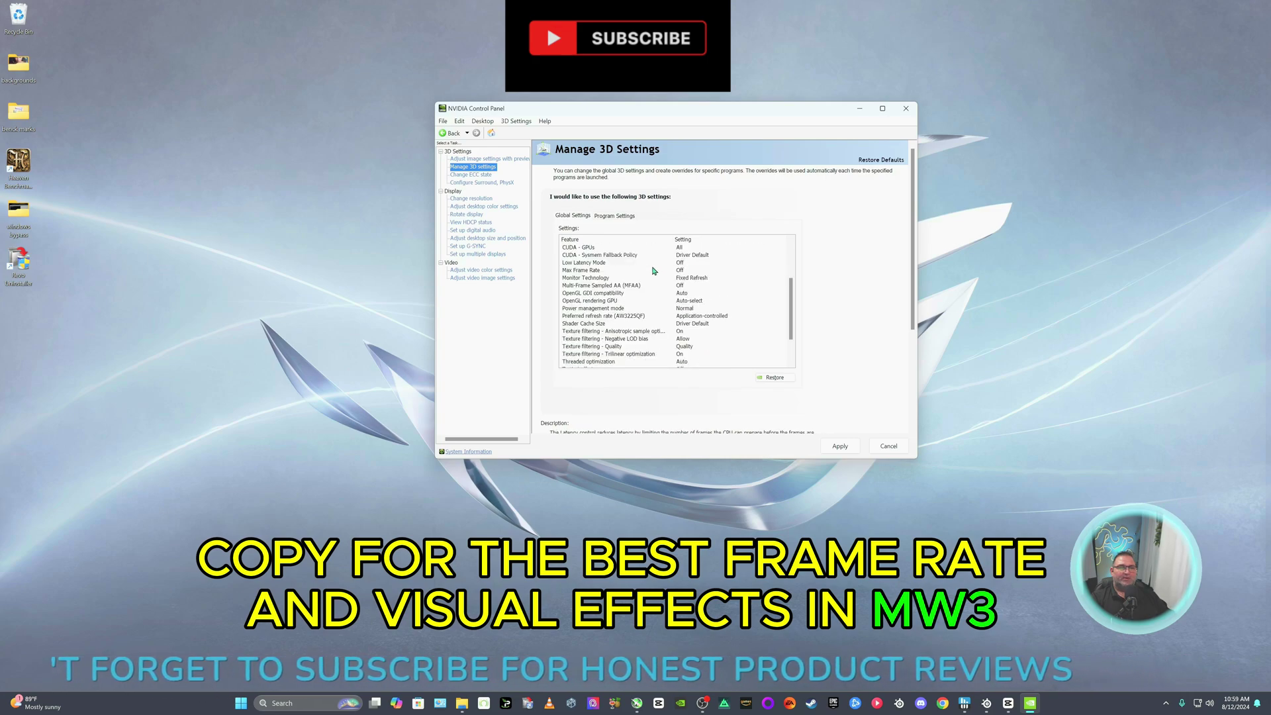
pyautogui.scroll(3, 662, 271)
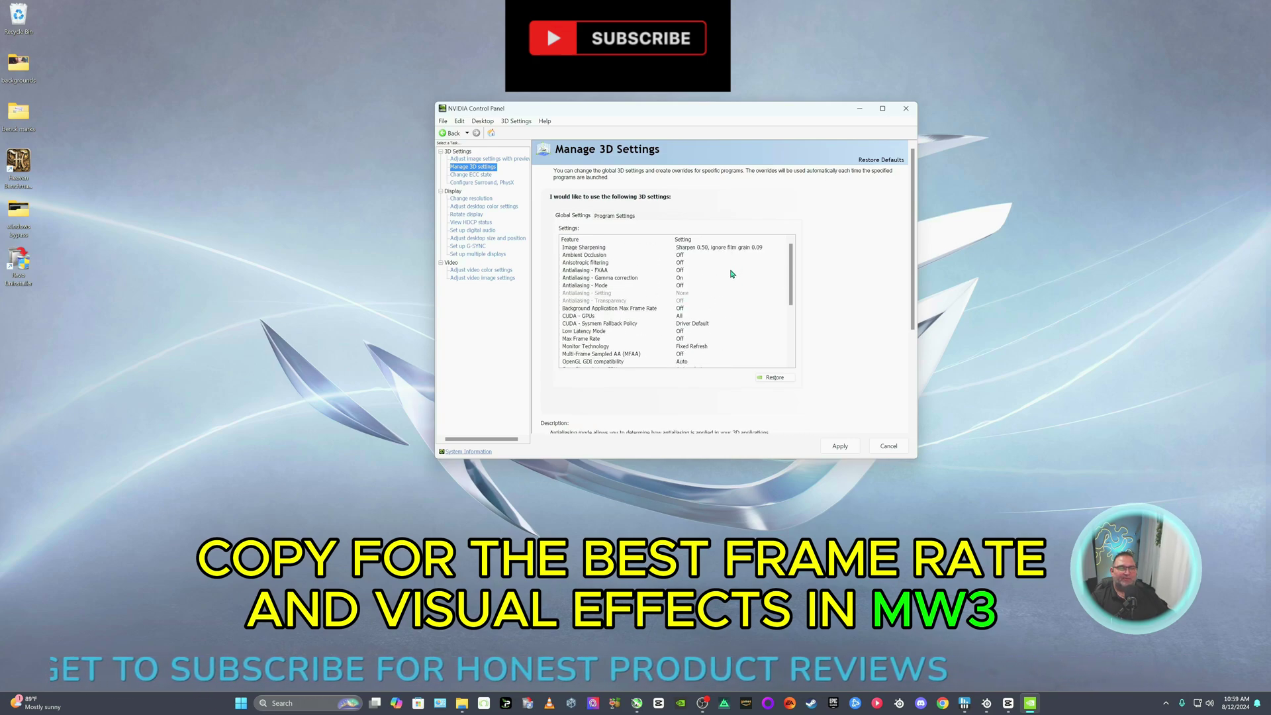
pyautogui.click(616, 216)
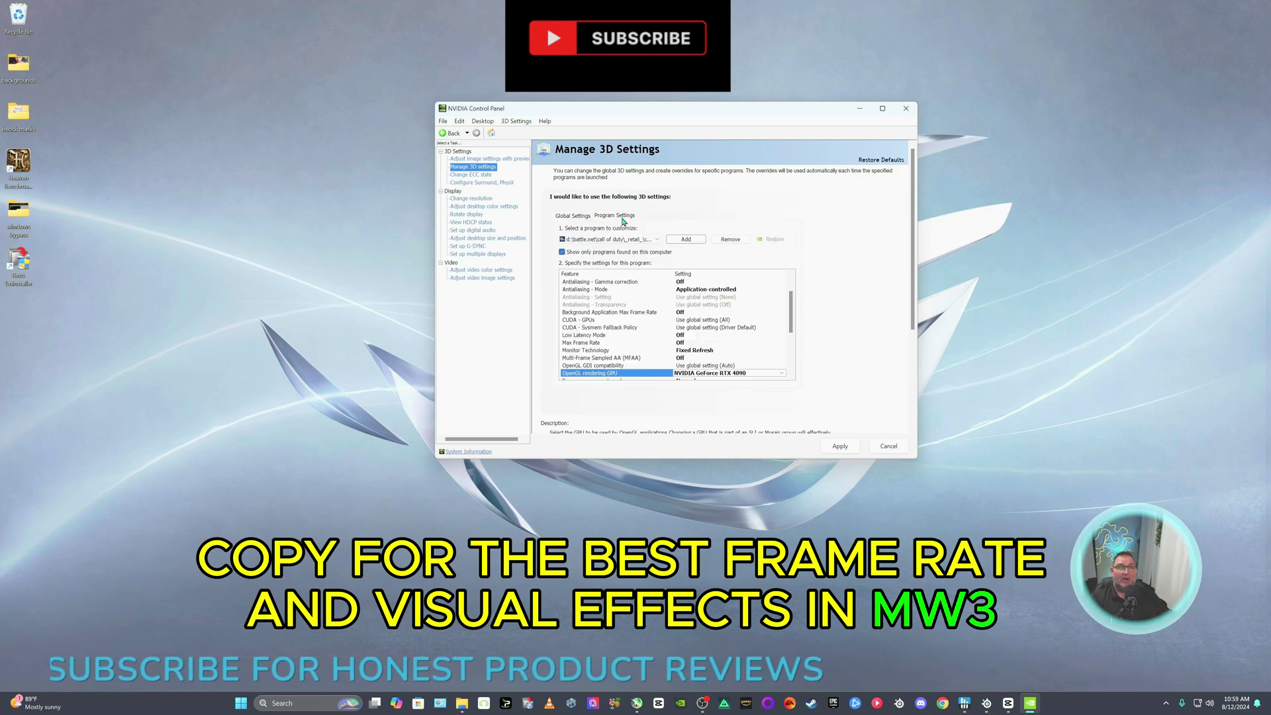
# Move via the ECC state page to Configure Surround, PhysX, handling the unapplied-changes prompt
pyautogui.click(477, 176)
pyautogui.click(699, 316)
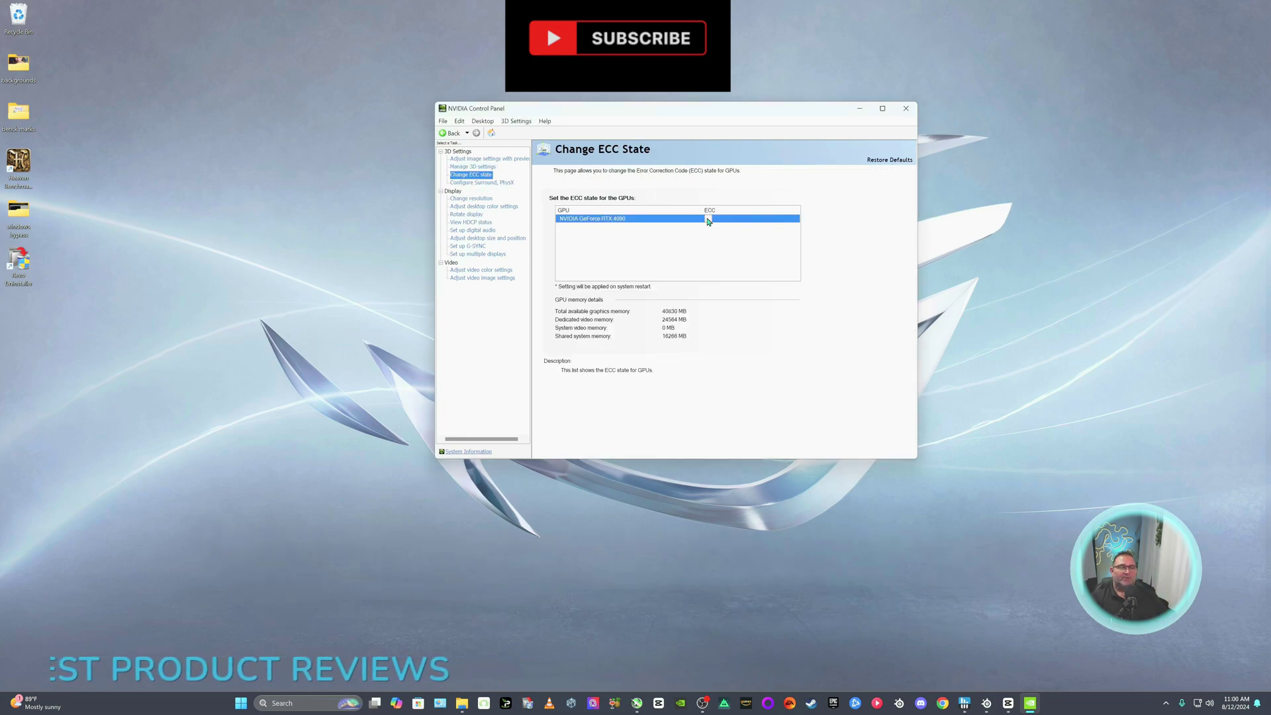
pyautogui.click(493, 185)
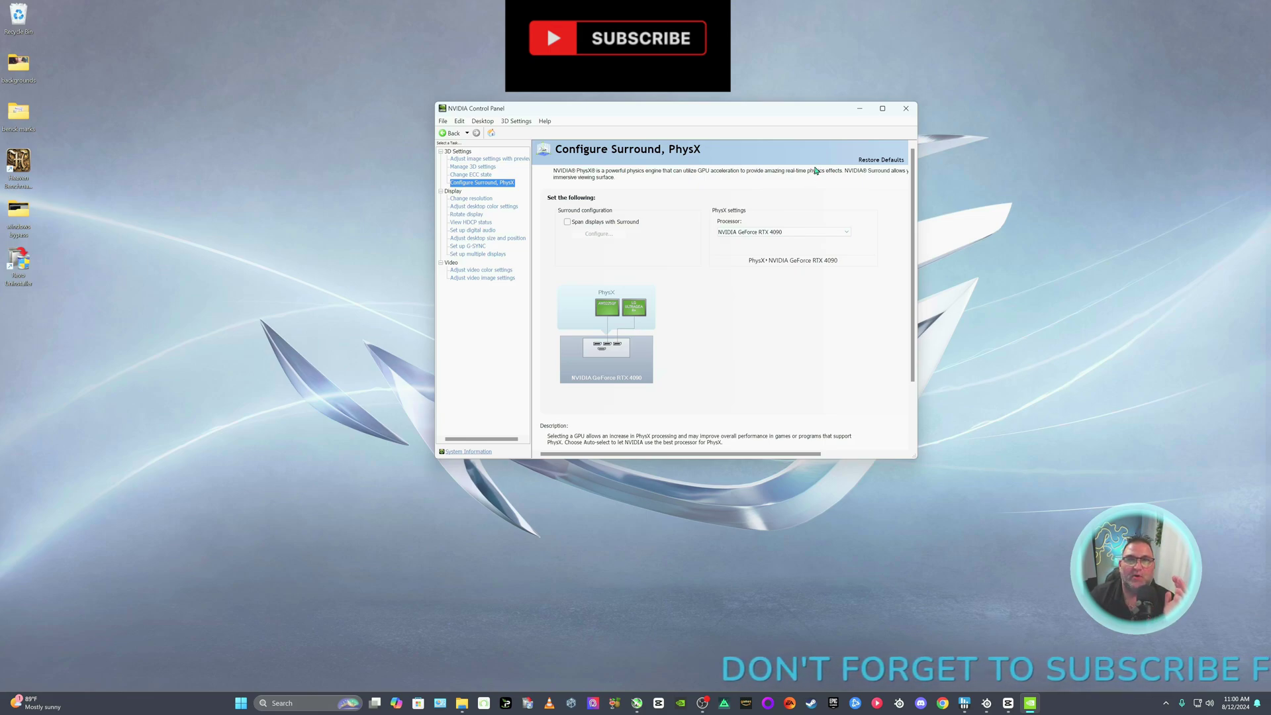
pyautogui.click(811, 233)
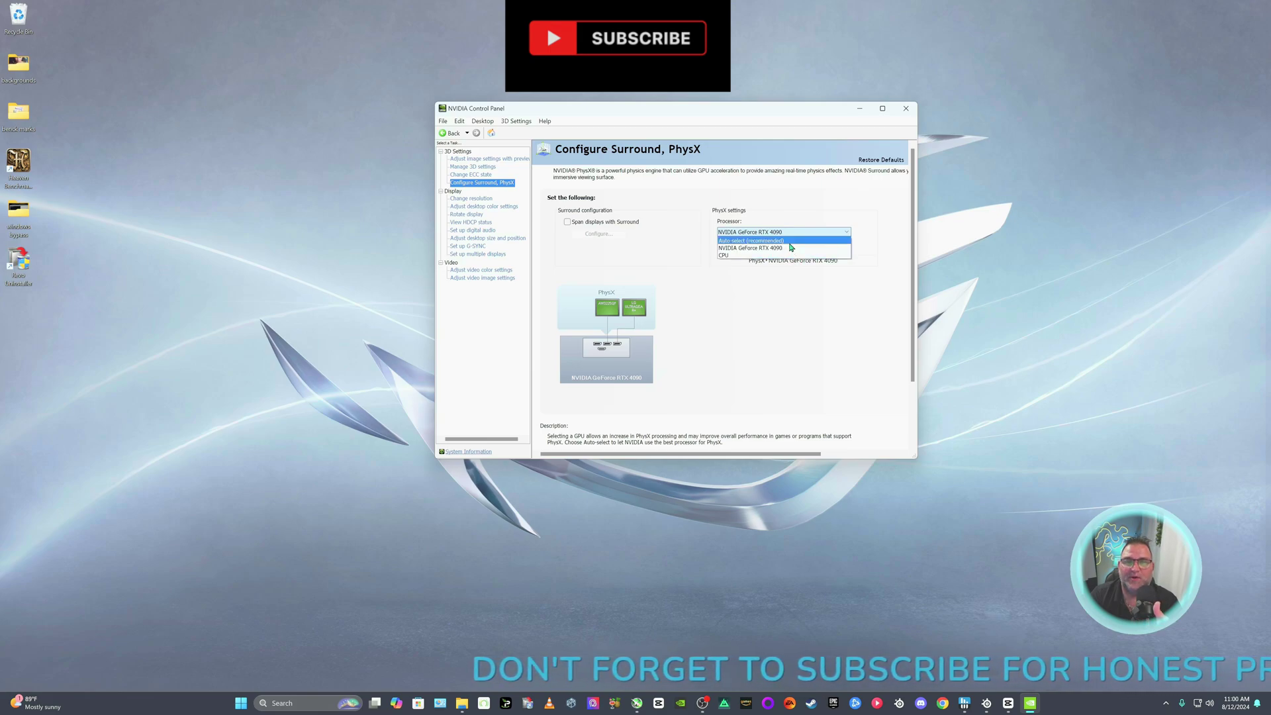
pyautogui.click(818, 293)
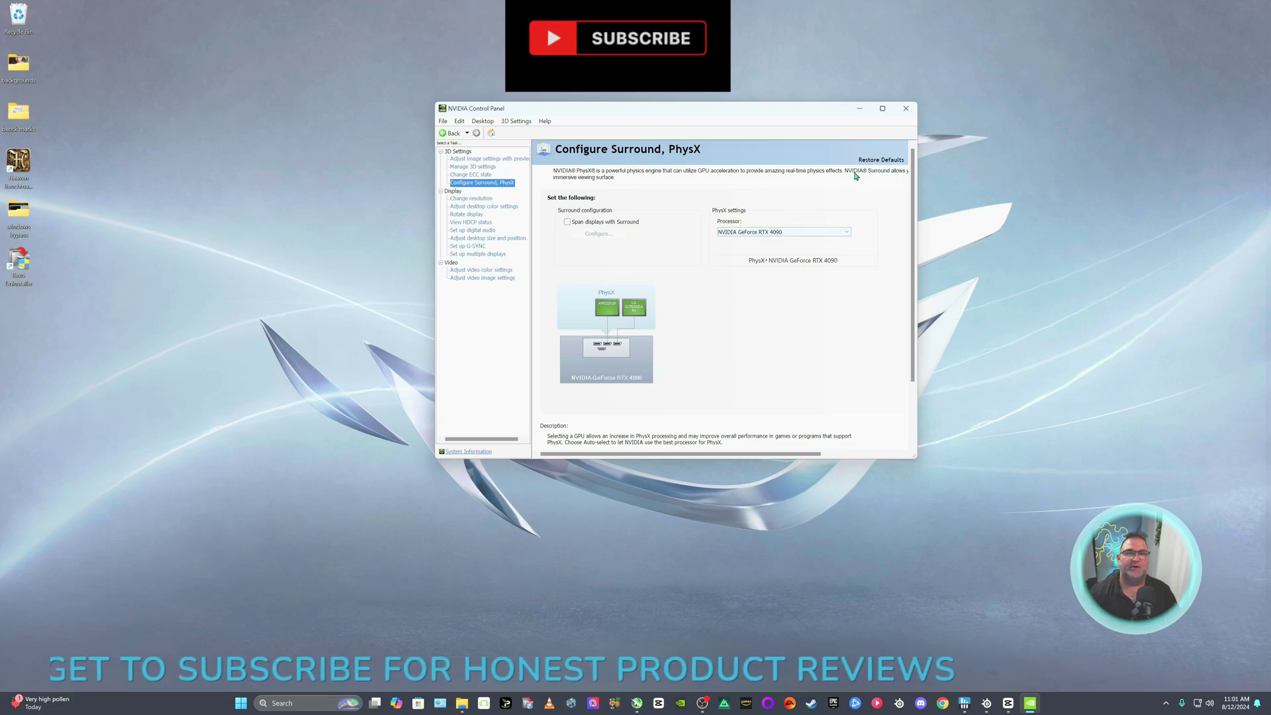
pyautogui.click(841, 235)
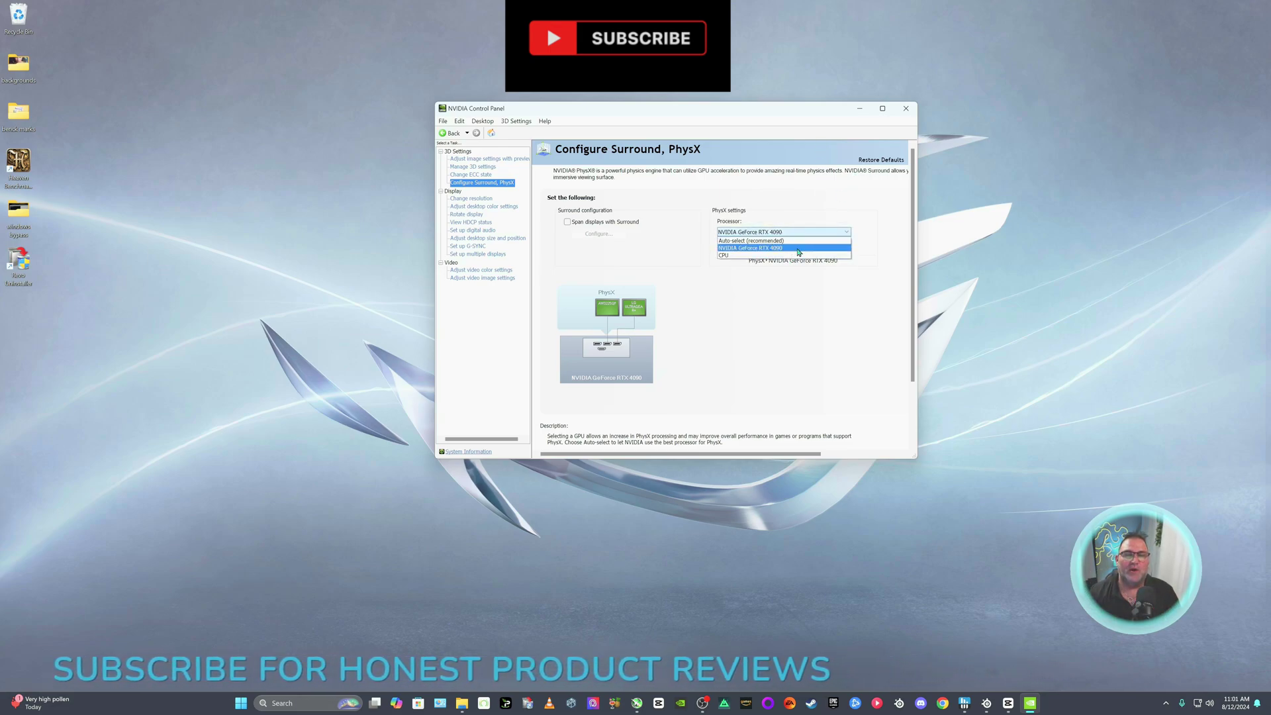
pyautogui.click(823, 249)
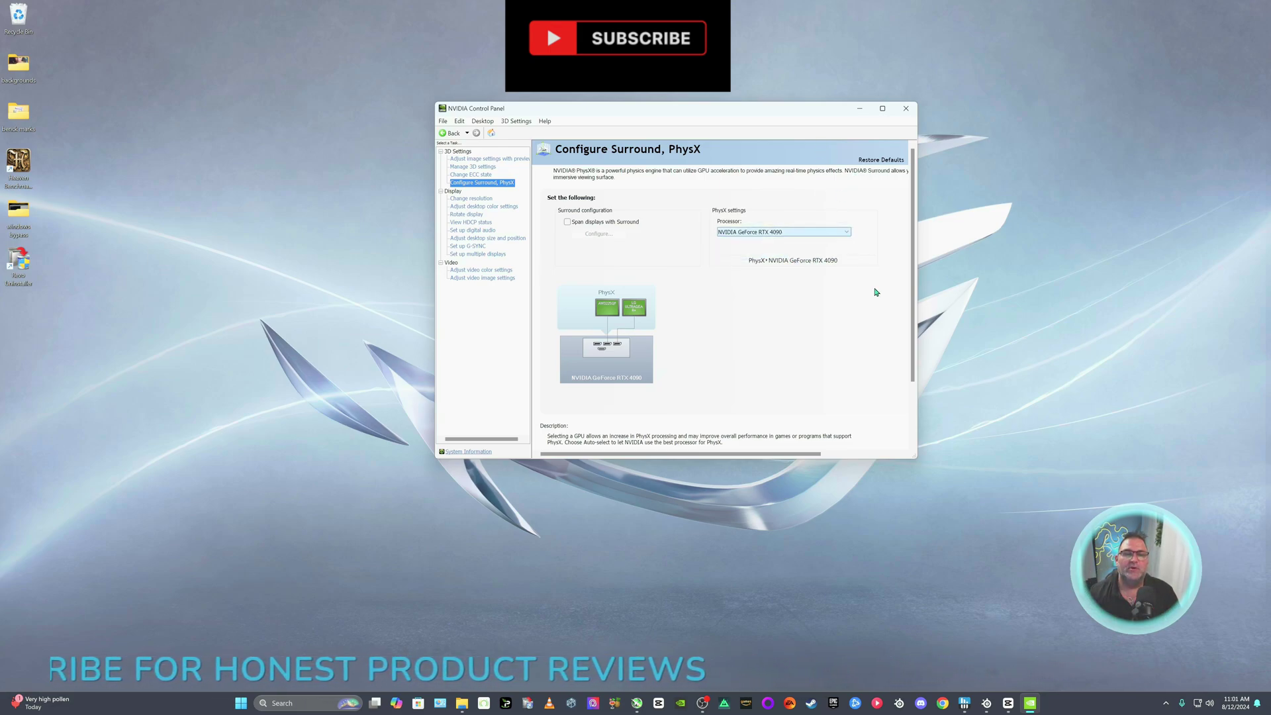
# In Manage 3D Settings, keep NVIDIA GeForce RTX 4090 as Call of Duty's OpenGL rendering GPU
pyautogui.click(473, 167)
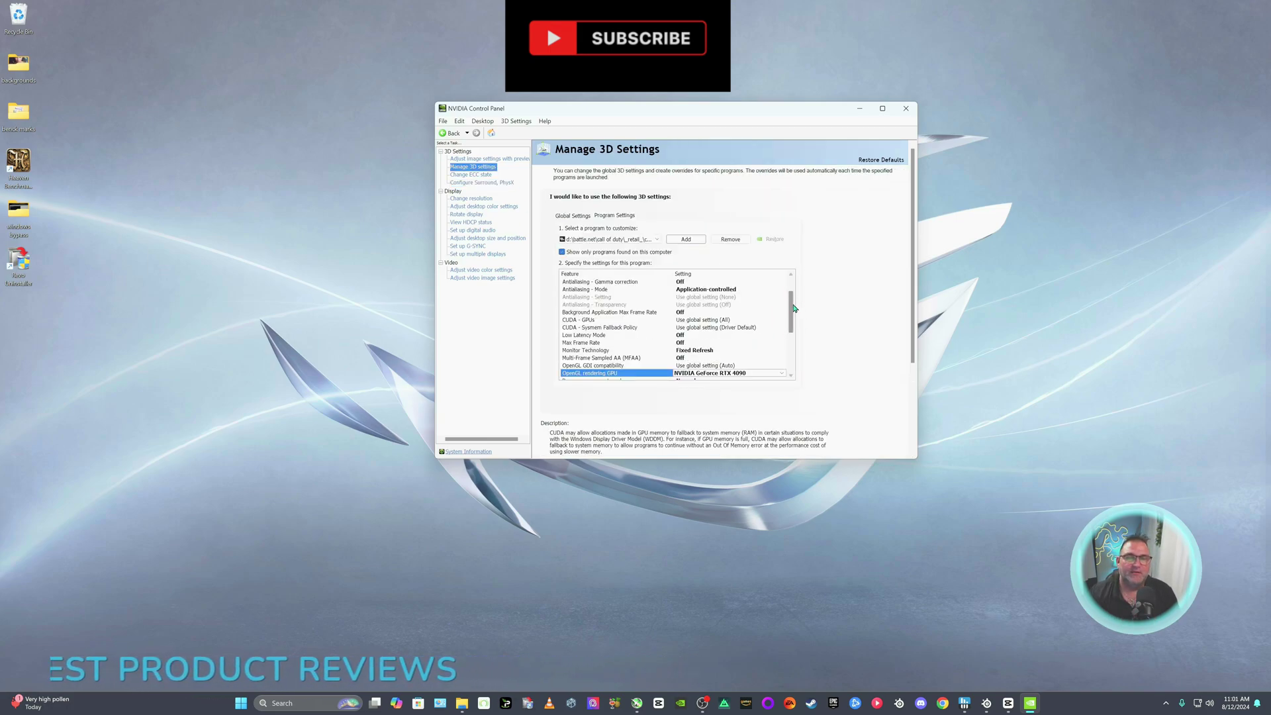
pyautogui.scroll(-3, 793, 327)
pyautogui.click(750, 314)
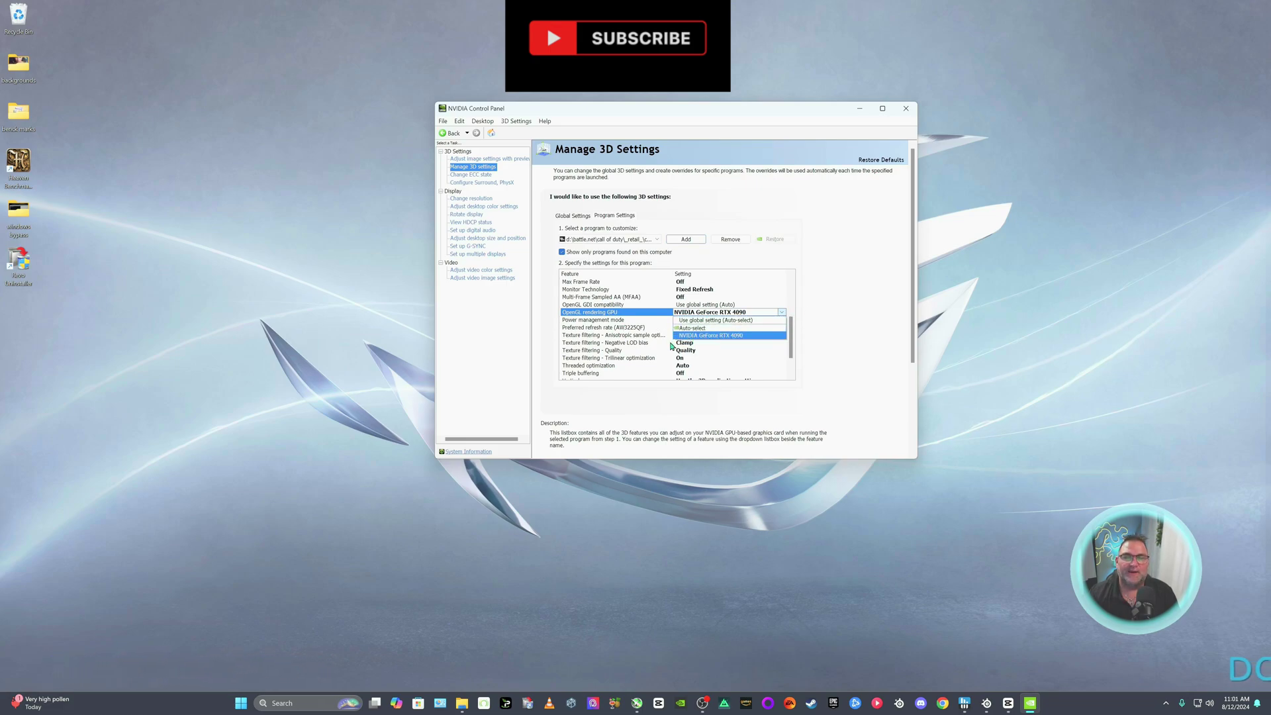
pyautogui.click(808, 327)
pyautogui.click(819, 302)
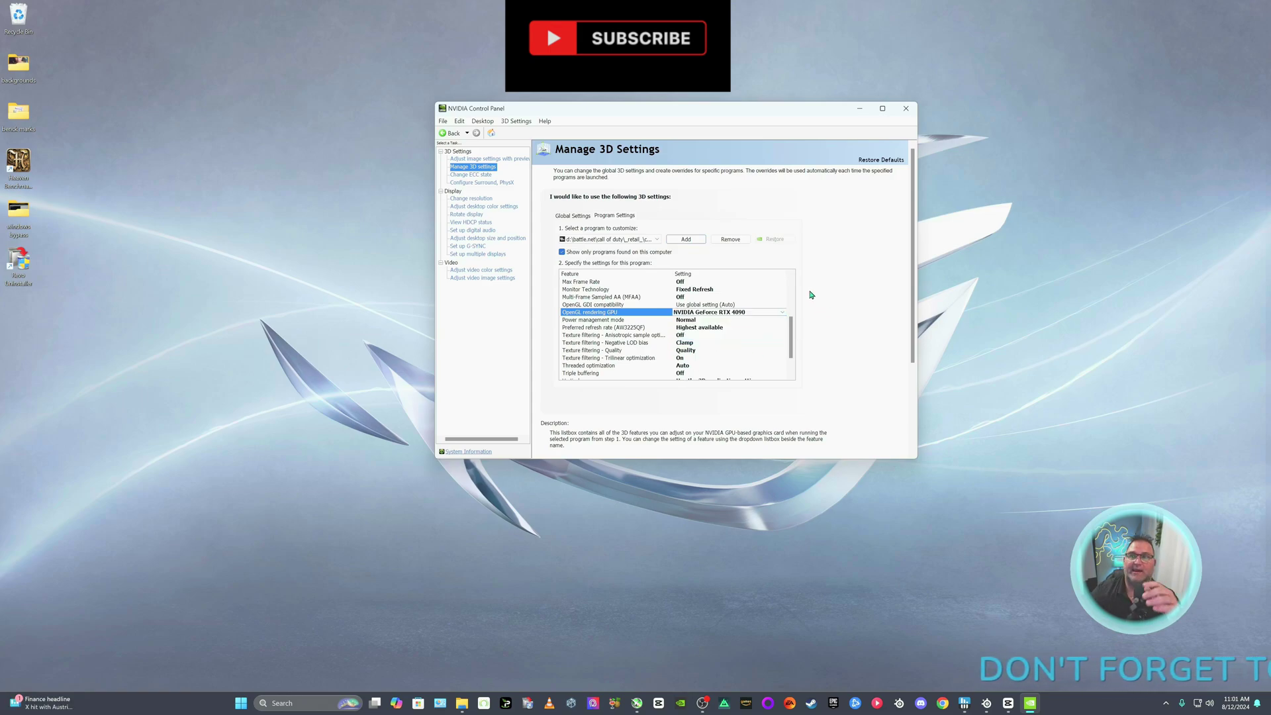